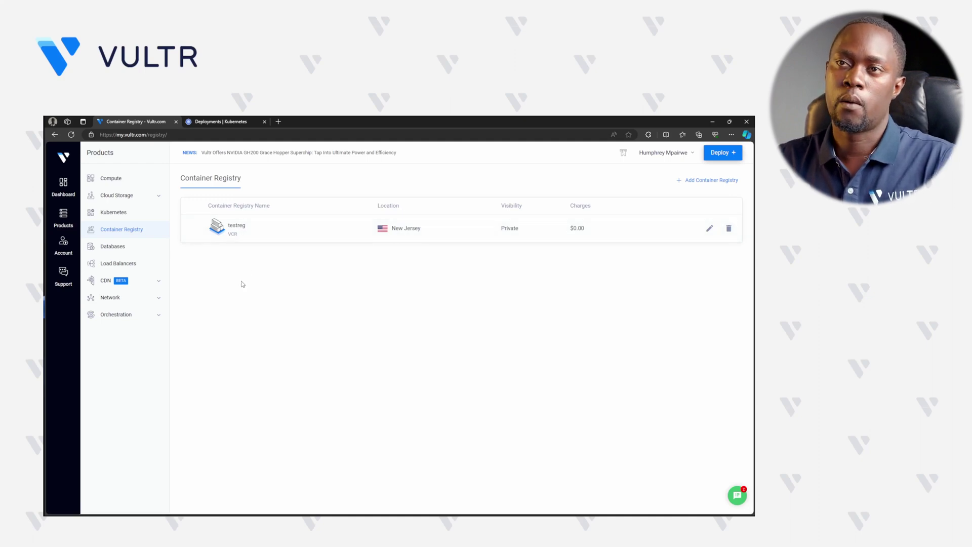
# - Open the testreg registry in the Vultr portal and copy its full docker login command with credentials
pyautogui.click(240, 230)
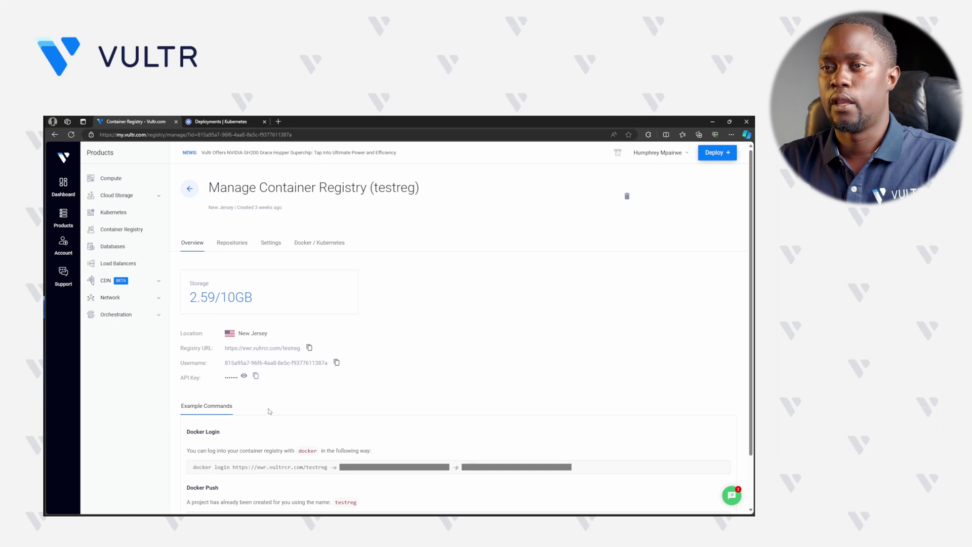
pyautogui.scroll(-1, 286, 408)
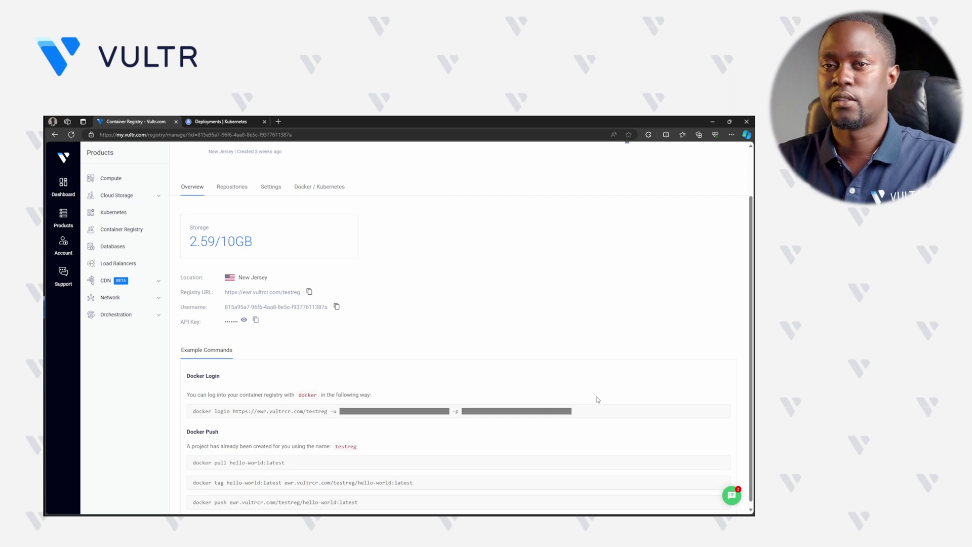
pyautogui.moveTo(193, 411); pyautogui.dragTo(233, 411)
pyautogui.click(394, 353)
pyautogui.scroll(2, 413, 349)
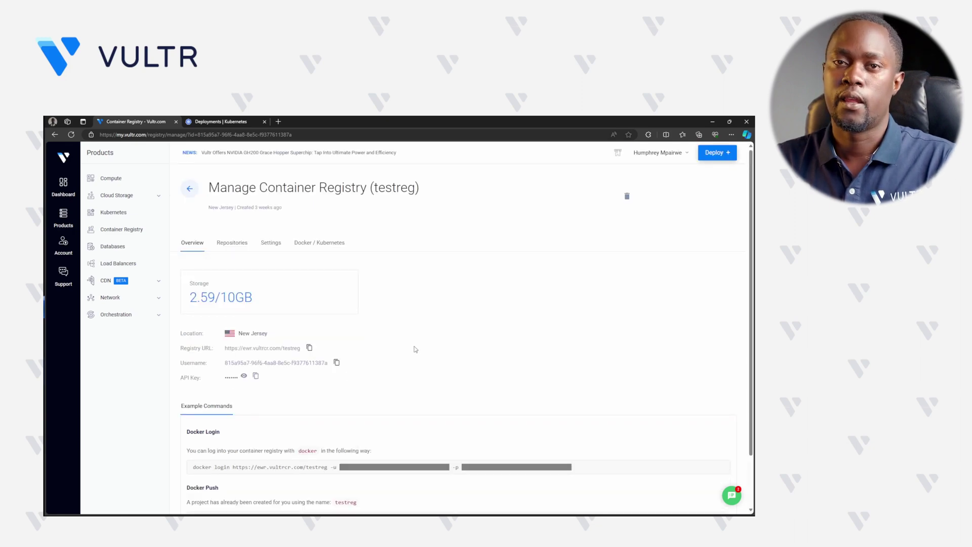
pyautogui.click(325, 245)
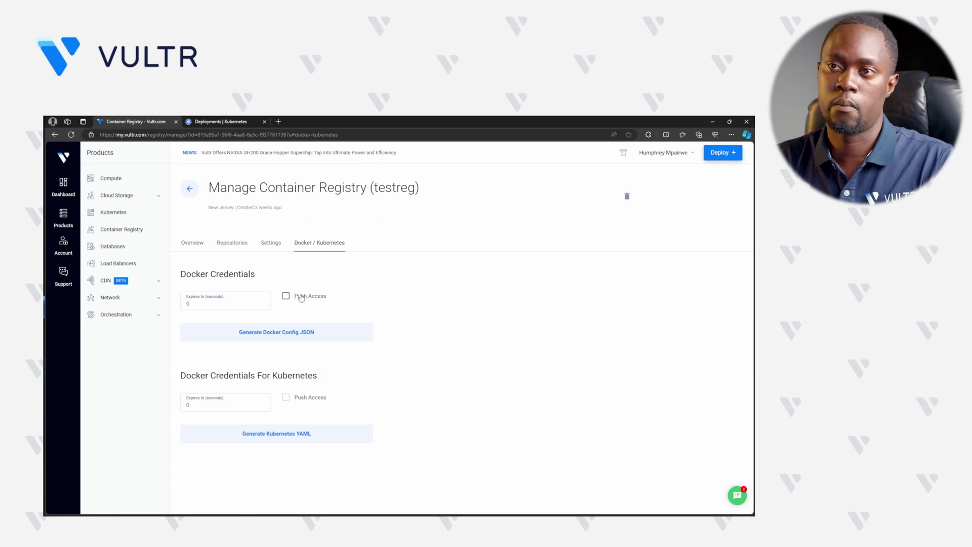
pyautogui.click(196, 243)
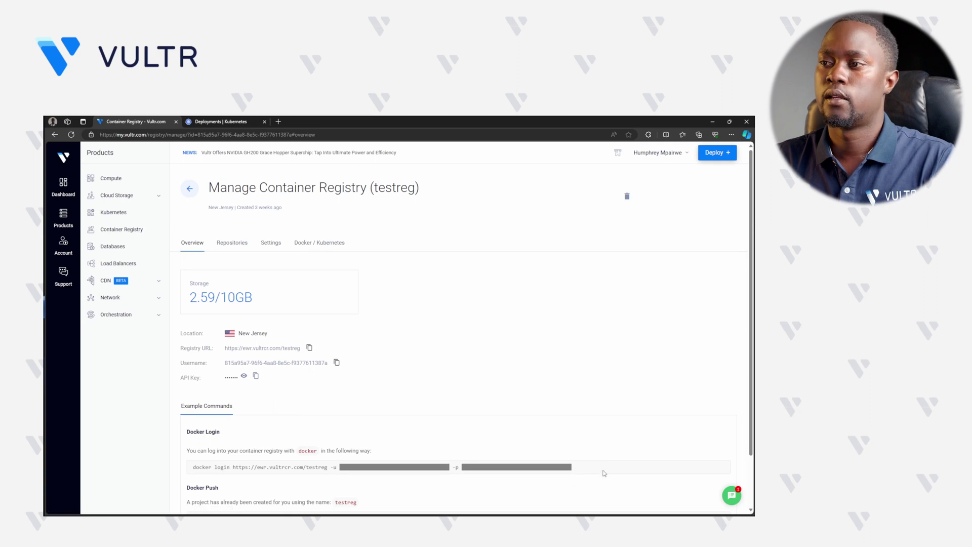
pyautogui.moveTo(618, 466); pyautogui.dragTo(192, 465)
pyautogui.hotkey('ctrl', 'c')
pyautogui.hotkey('alt', 'Tab')
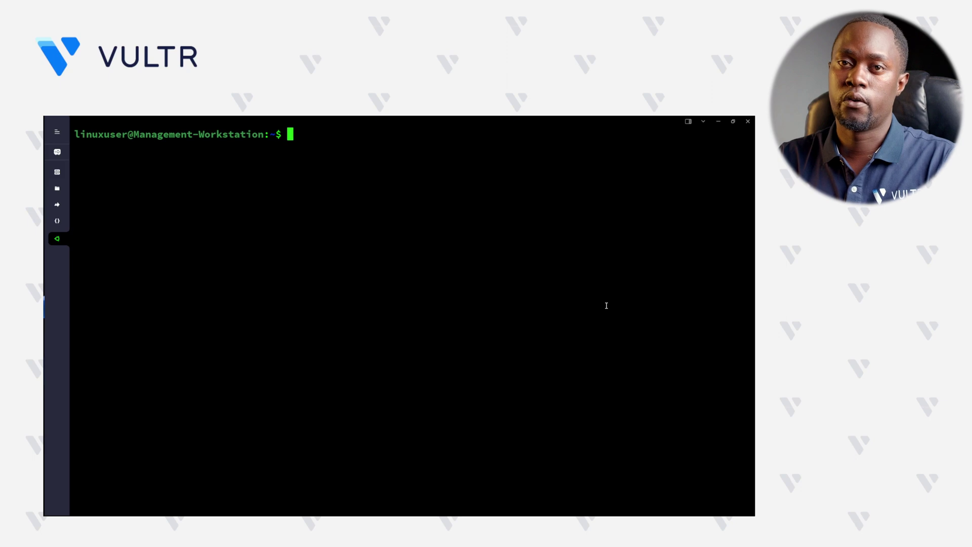
# - Confirm docker ps shows no containers, then log in to testreg with the pasted docker login command
pyautogui.write('docker ')
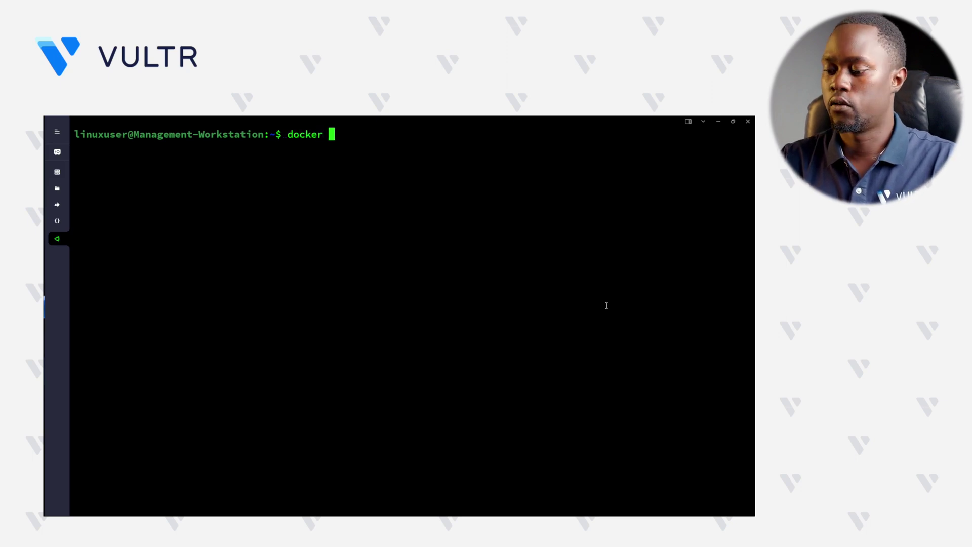
pyautogui.write('ps')
pyautogui.press('Return')
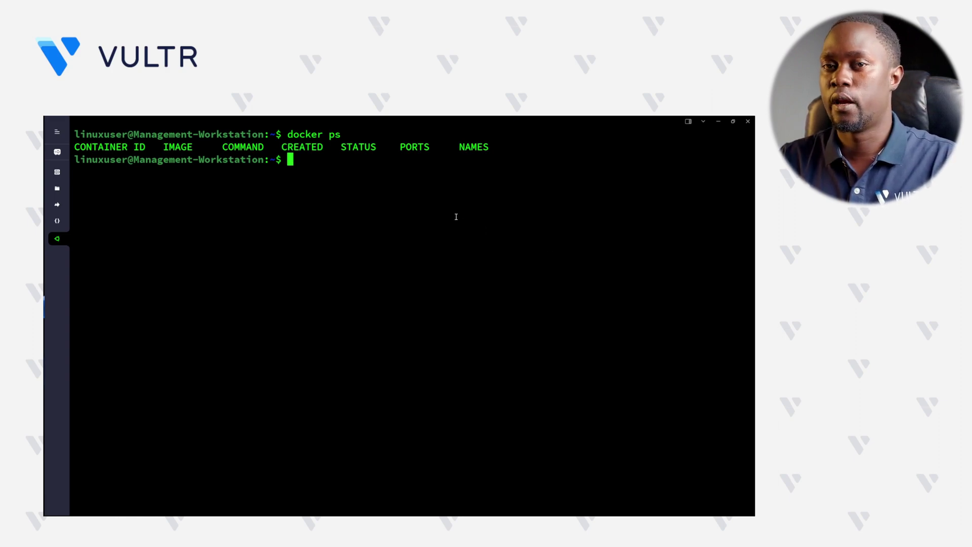
pyautogui.hotkey('ctrl', 'shift', 'v')
pyautogui.press('Return')
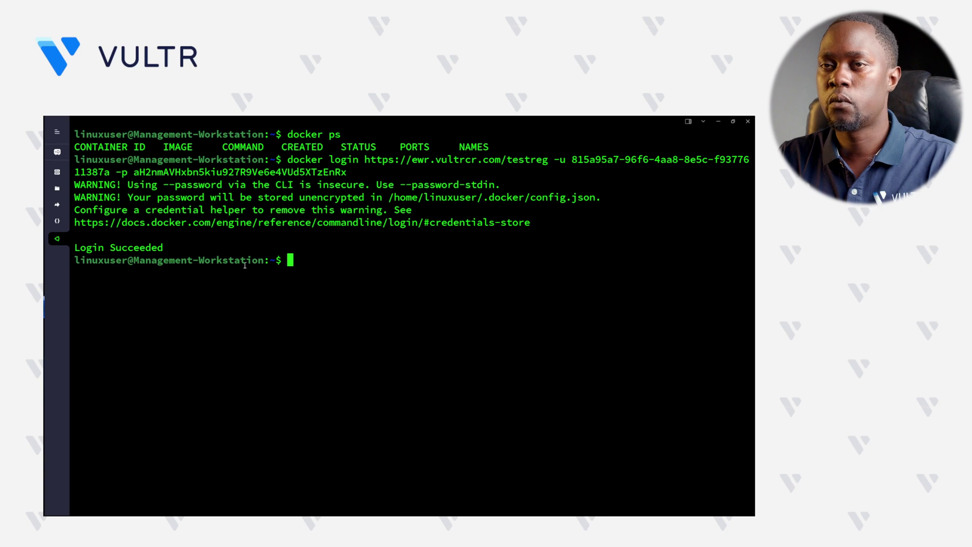
pyautogui.moveTo(176, 252); pyautogui.dragTo(76, 255)
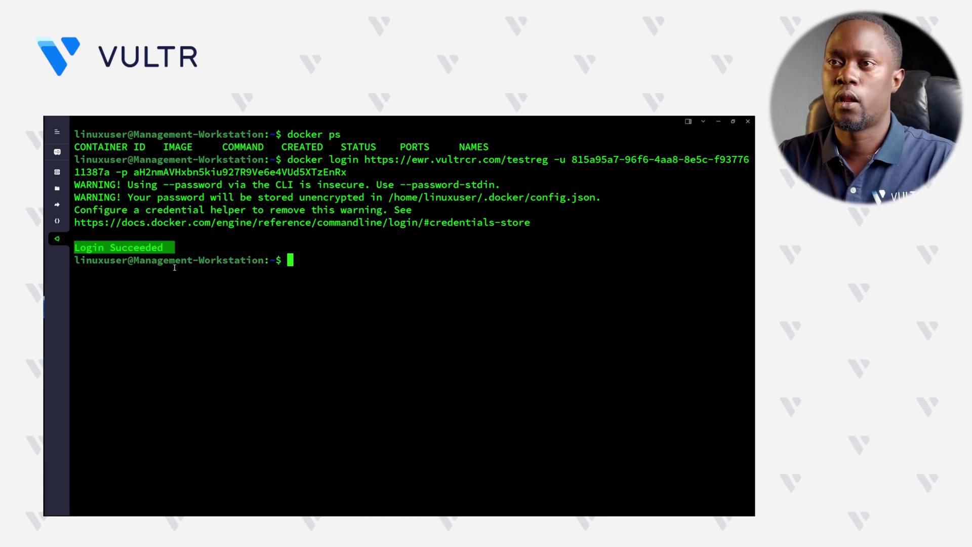
pyautogui.click(238, 268)
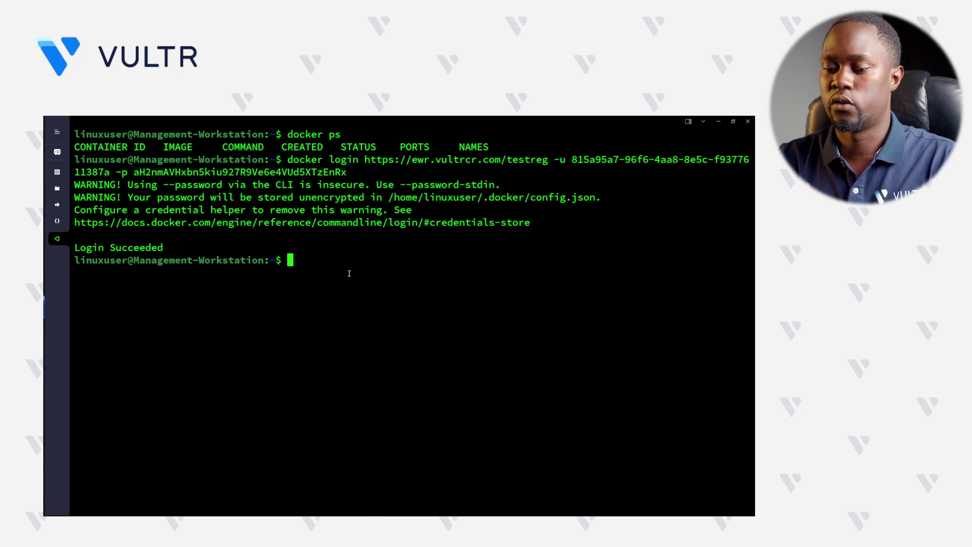
# - Pull the nginx image and list it with docker images (ID 1d668e06f1e5, 188MB)
pyautogui.write('docker pul')
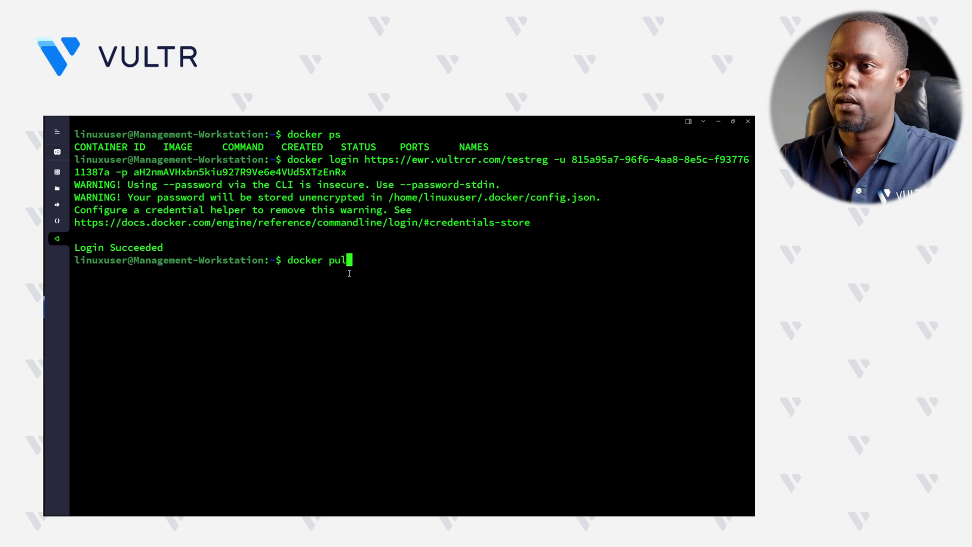
pyautogui.write('l nginx')
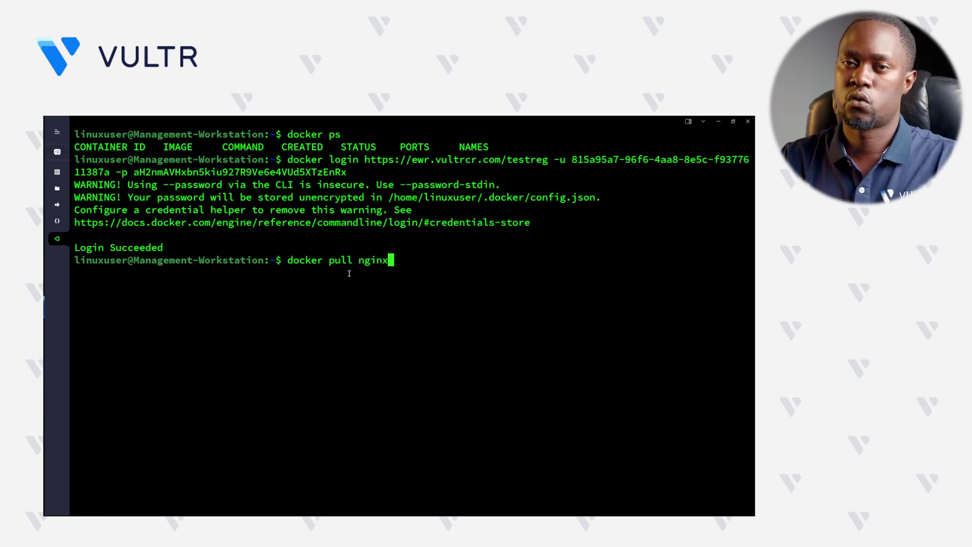
pyautogui.press('Return')
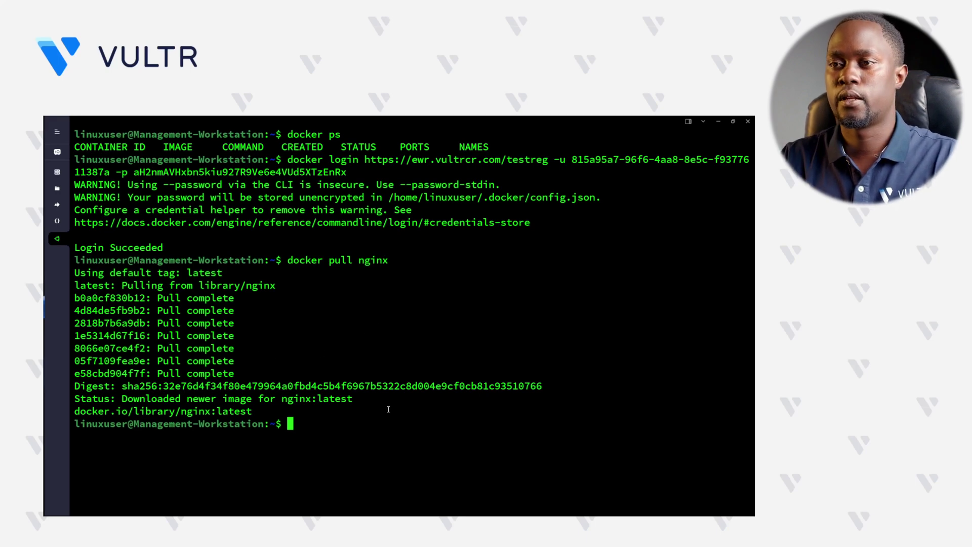
pyautogui.write('doc')
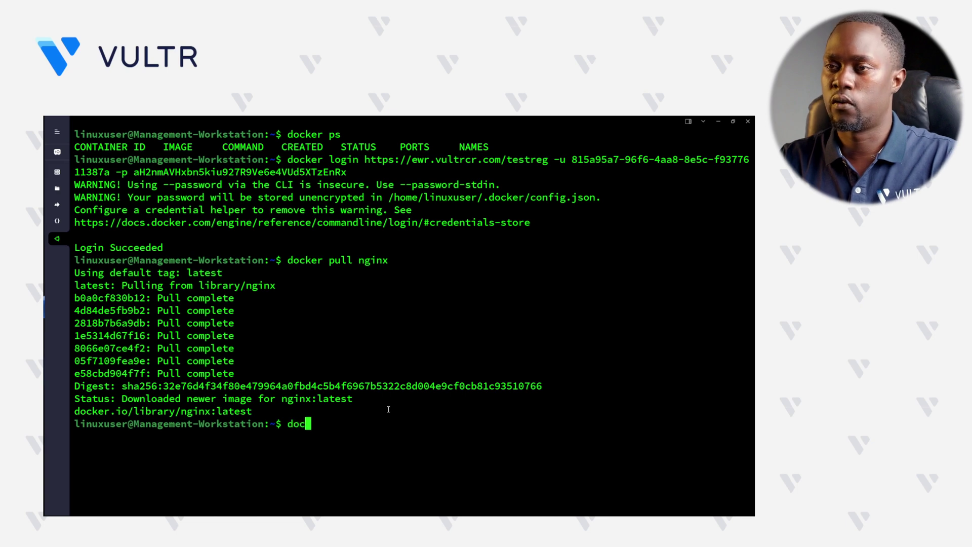
pyautogui.write('ker images')
pyautogui.press('Return')
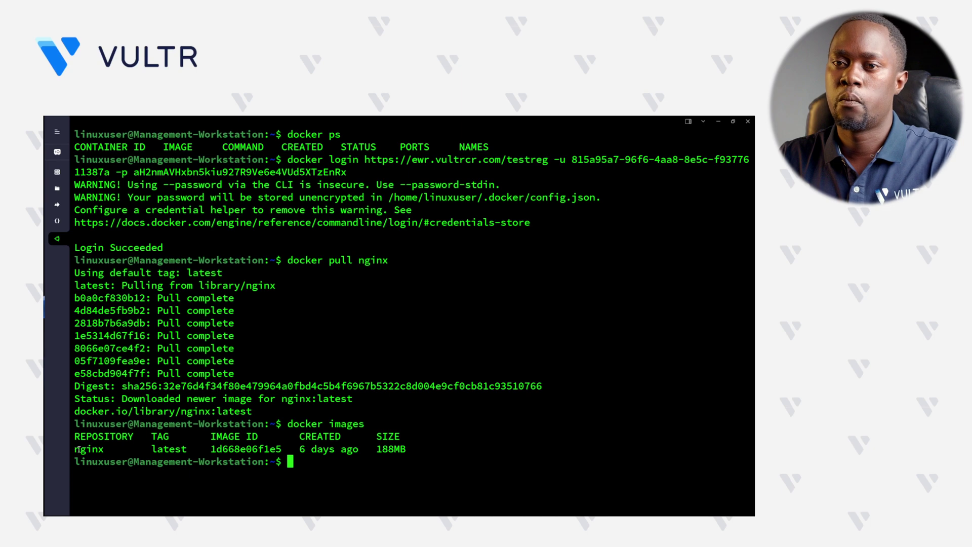
pyautogui.moveTo(76, 449); pyautogui.dragTo(433, 447)
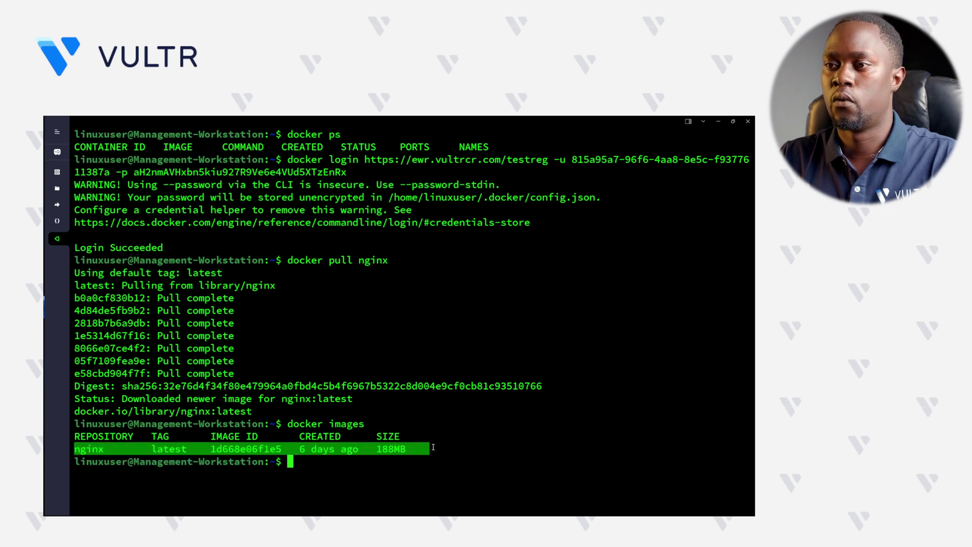
pyautogui.click(390, 461)
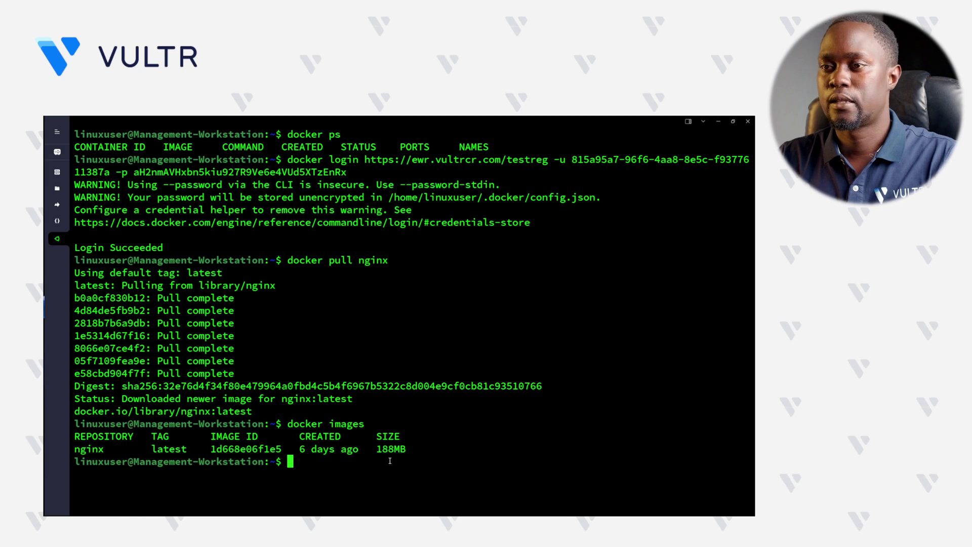
# - Tag nginx as ewr.vultrcr.com/testreg/nginx:latest using the copied registry URL, then list images
pyautogui.write('dock')
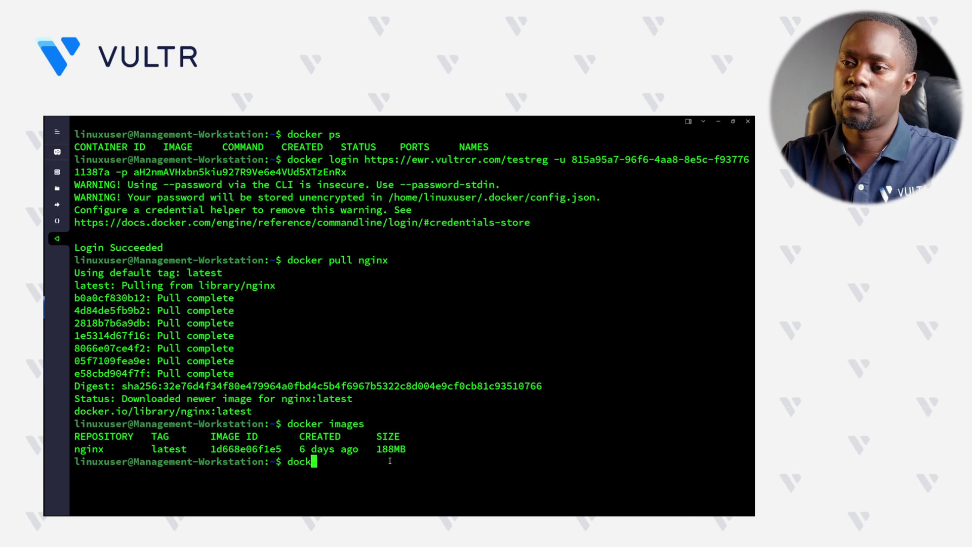
pyautogui.write('er tag ')
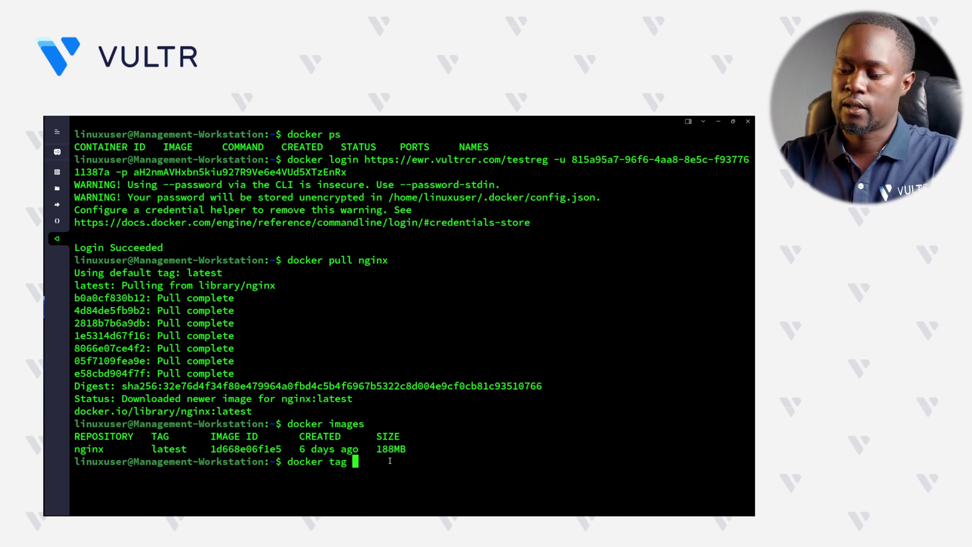
pyautogui.write('nginx')
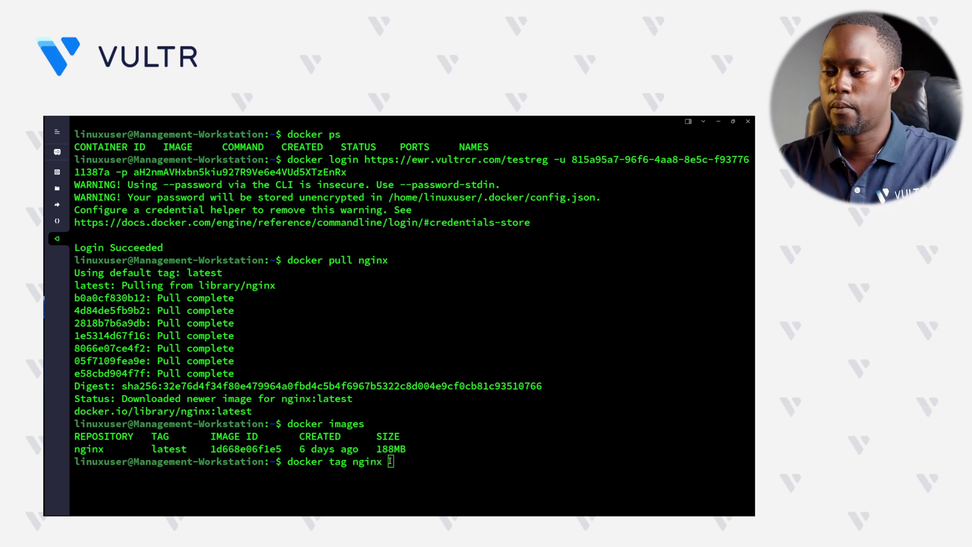
pyautogui.hotkey('alt', 'Tab')
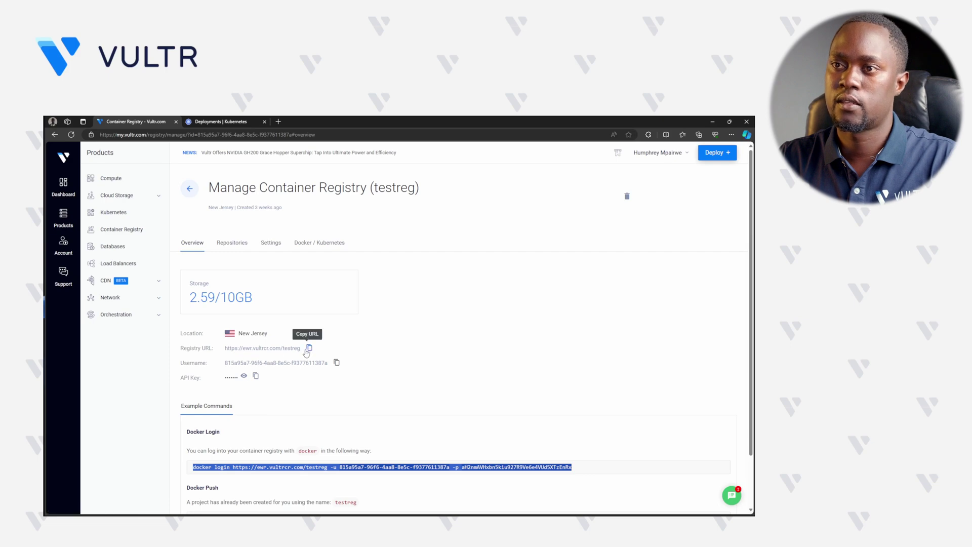
pyautogui.moveTo(301, 348); pyautogui.dragTo(243, 348)
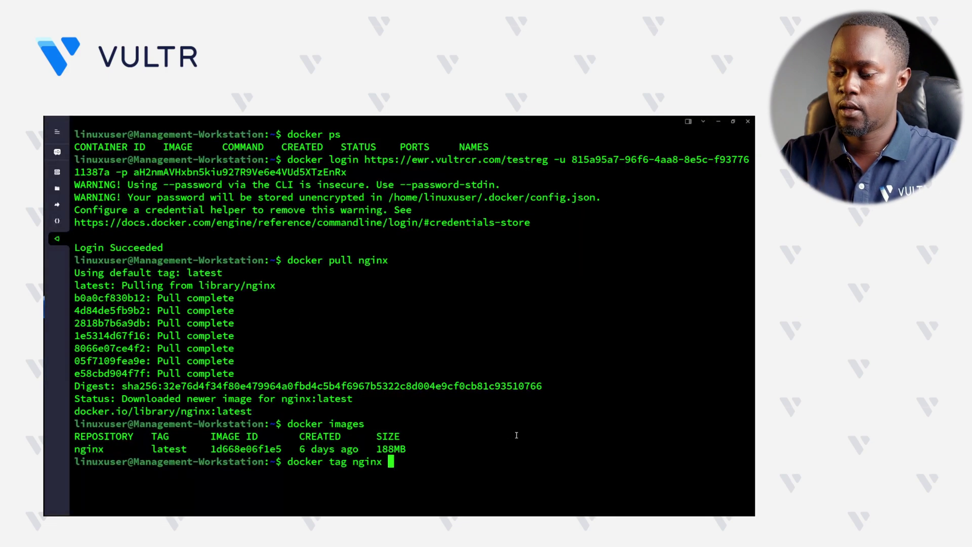
pyautogui.write('ewr.vultrcr.com/testreg')
pyautogui.write('/')
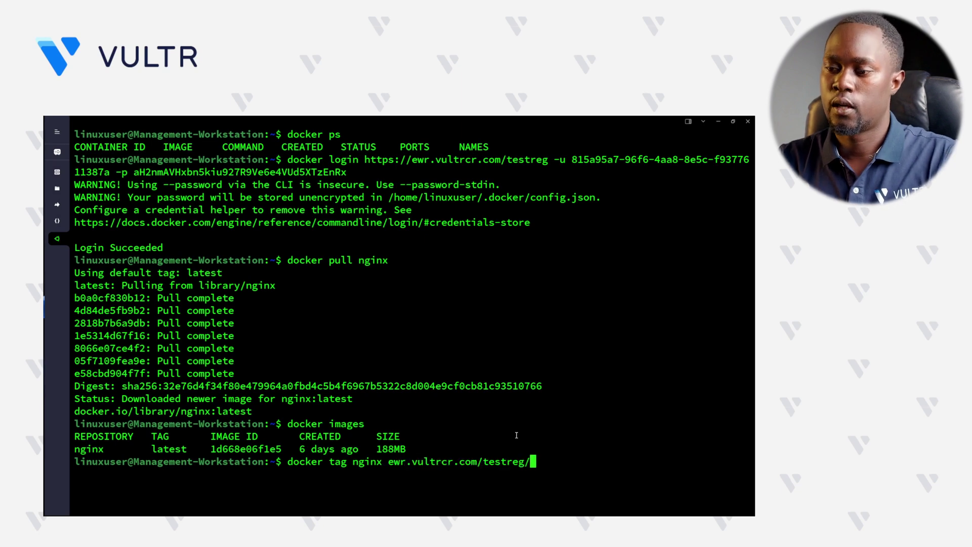
pyautogui.write('nginx:lae')
pyautogui.press('BackSpace')
pyautogui.write('test')
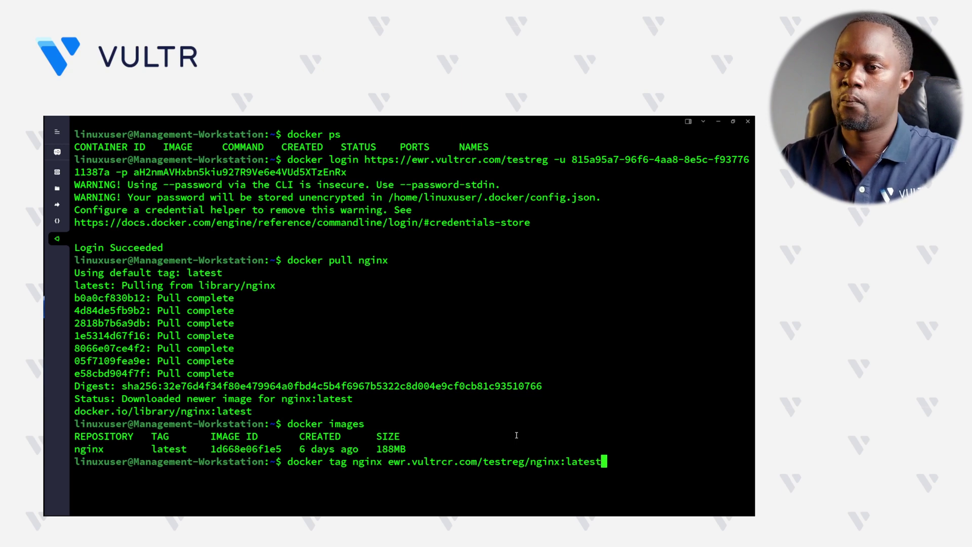
pyautogui.press('Return')
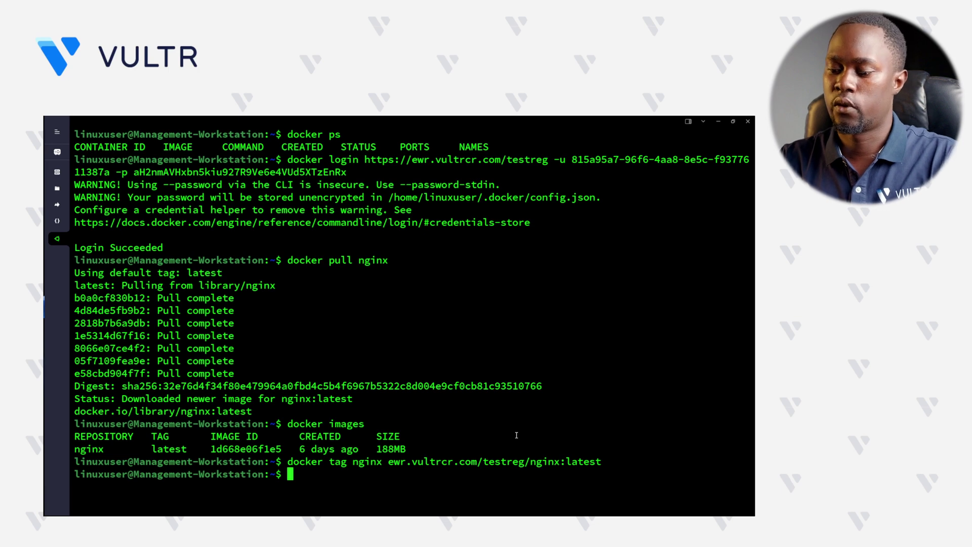
pyautogui.write('docker im')
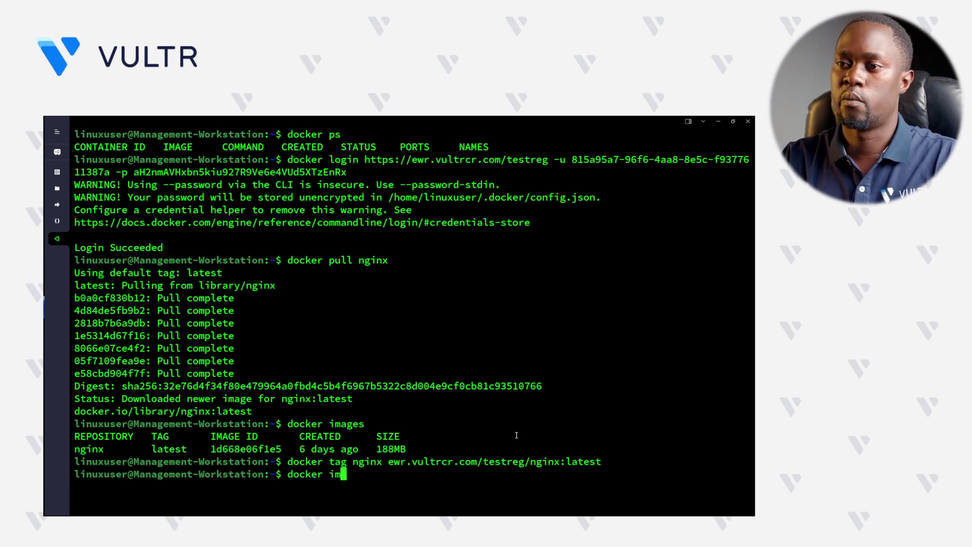
pyautogui.write('ages')
pyautogui.press('Return')
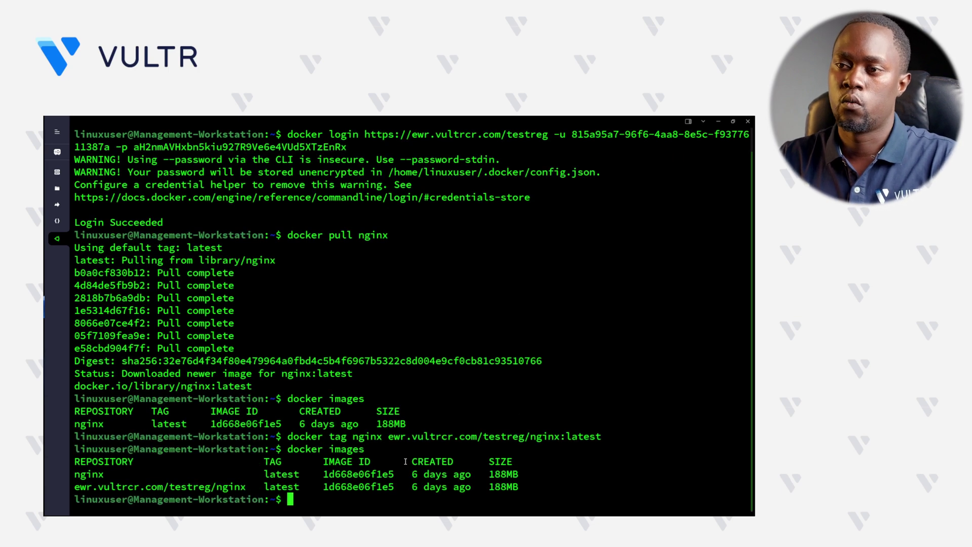
# - Push ewr.vultrcr.com/testreg/nginx:latest to the testreg registry
pyautogui.moveTo(540, 482); pyautogui.dragTo(72, 487)
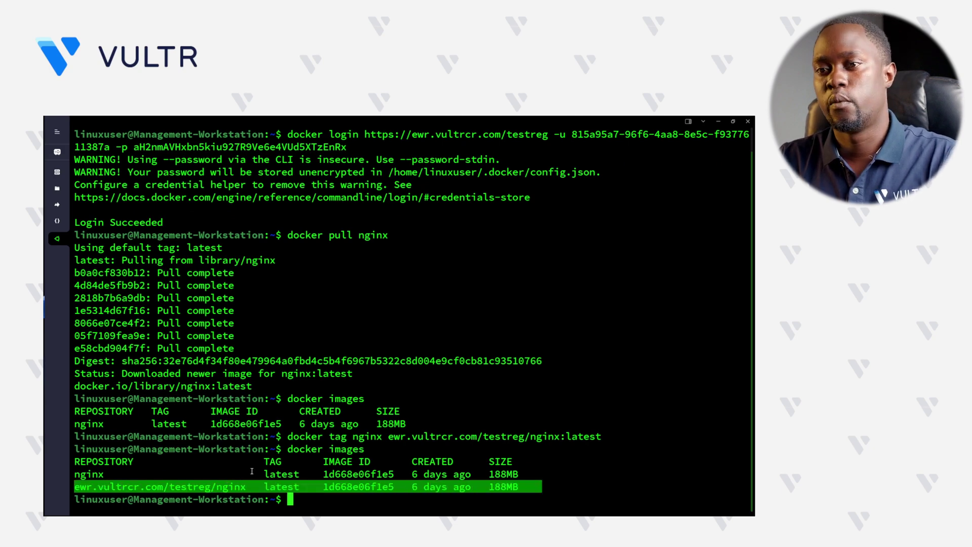
pyautogui.click(324, 474)
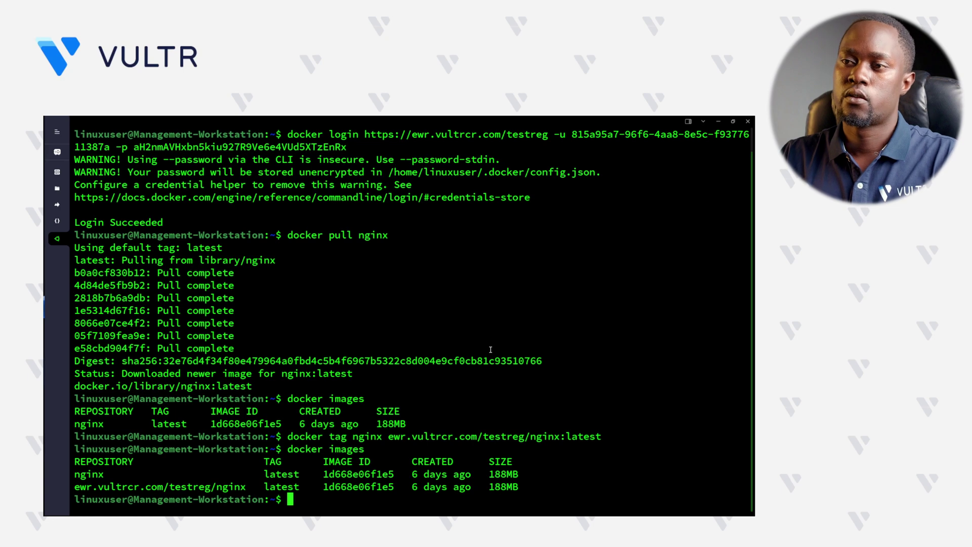
pyautogui.write('docker ')
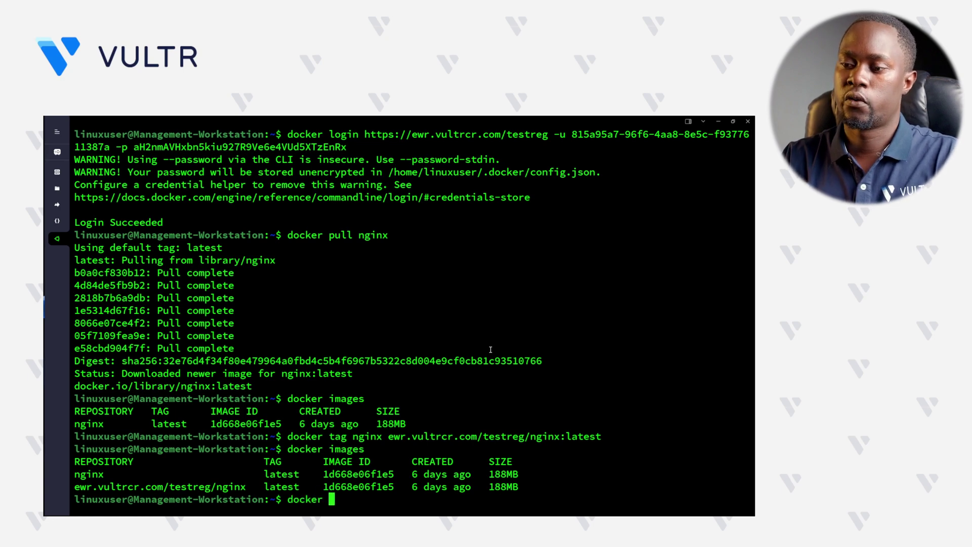
pyautogui.write('psuh')
pyautogui.press('BackSpace')
pyautogui.press('BackSpace')
pyautogui.press('BackSpace')
pyautogui.press('BackSpace')
pyautogui.write('ush')
pyautogui.write('ewr.vultrcr.com/testreg')
pyautogui.write('/nginx:latest')
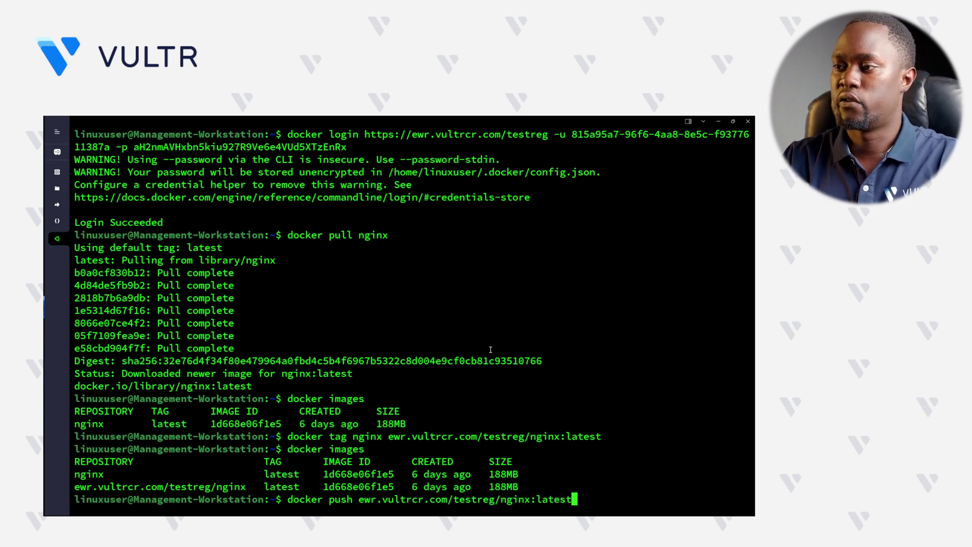
pyautogui.press('Return')
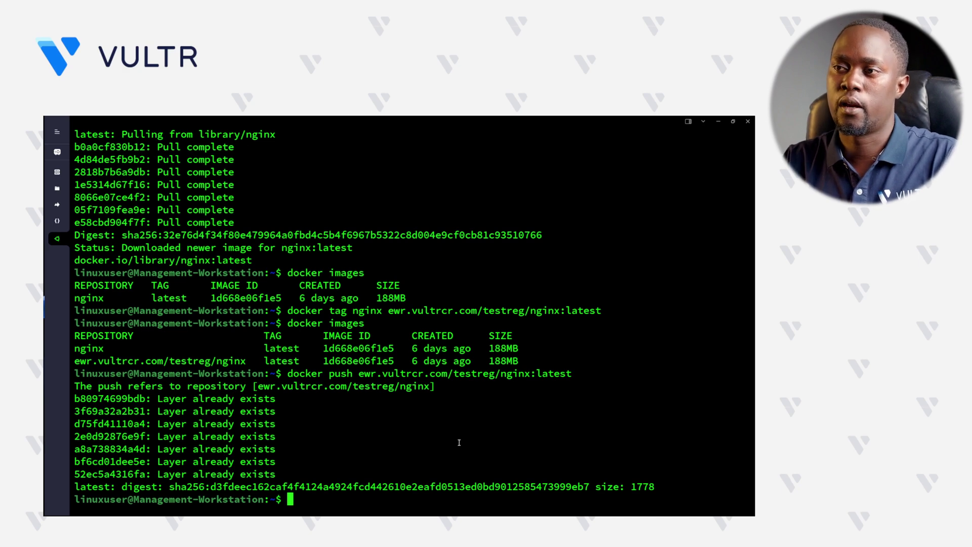
# - Run a detached container from ewr.vultrcr.com/testreg/nginx publishing port 80:80
pyautogui.write('docker ')
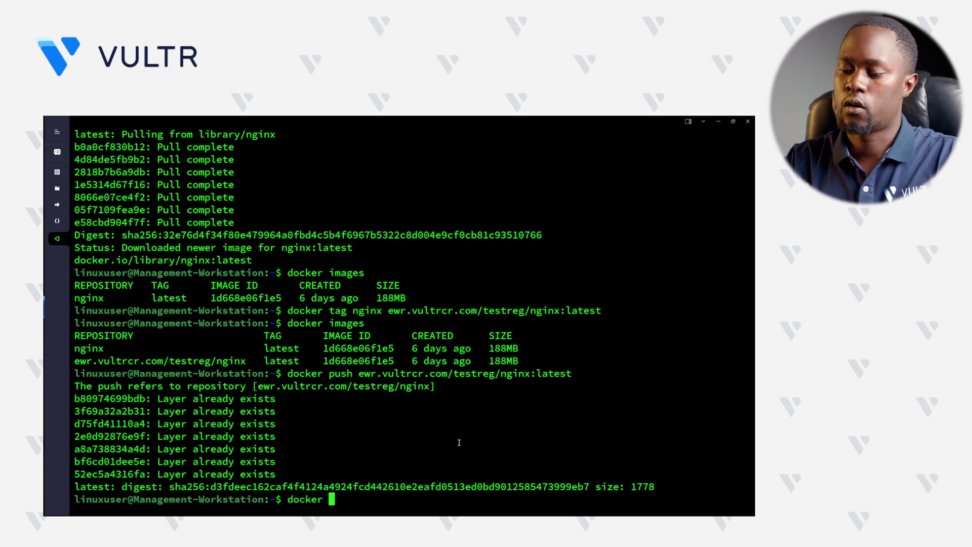
pyautogui.write('run -d -p 8080')
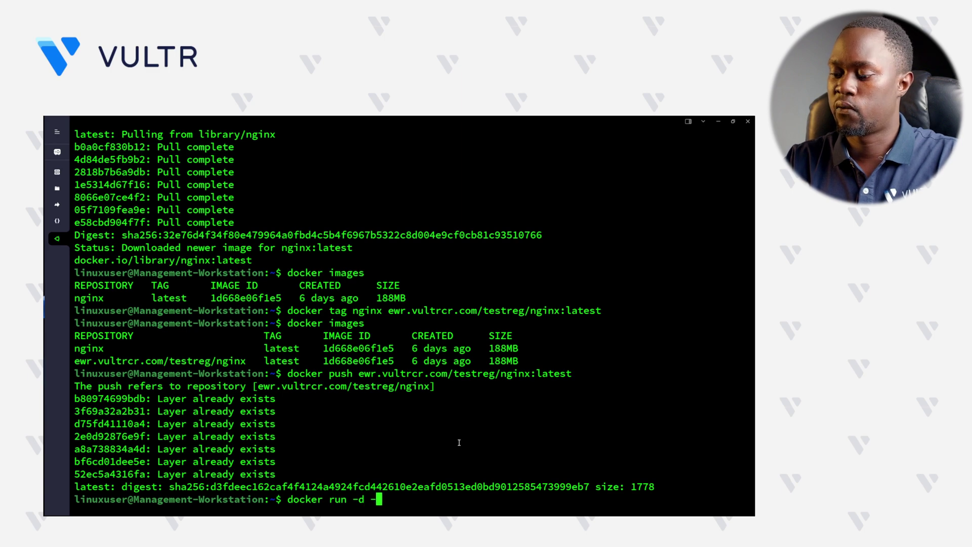
pyautogui.press('BackSpace')
pyautogui.press('BackSpace')
pyautogui.write(':80')
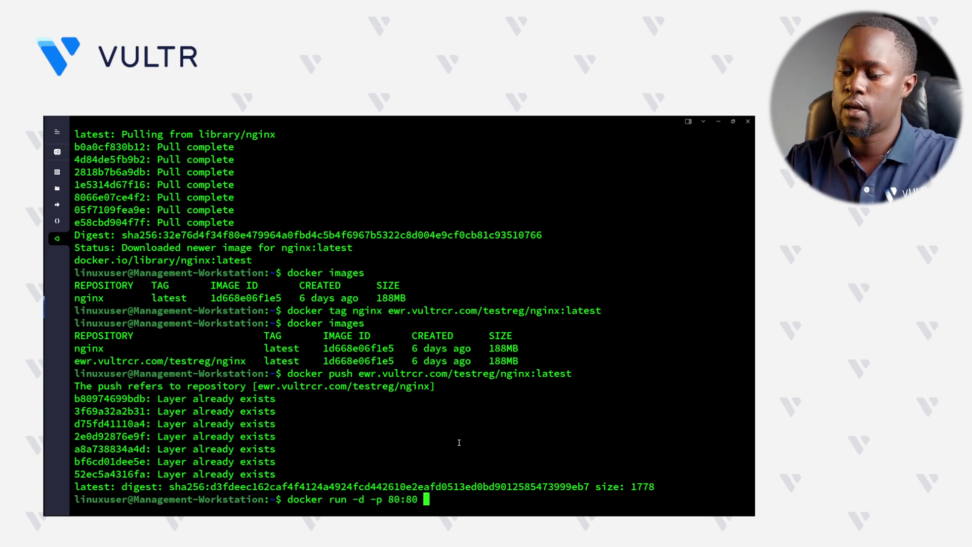
pyautogui.write('ewr.vultrcr.com/testreg')
pyautogui.write('/nginx')
pyautogui.press('Return')
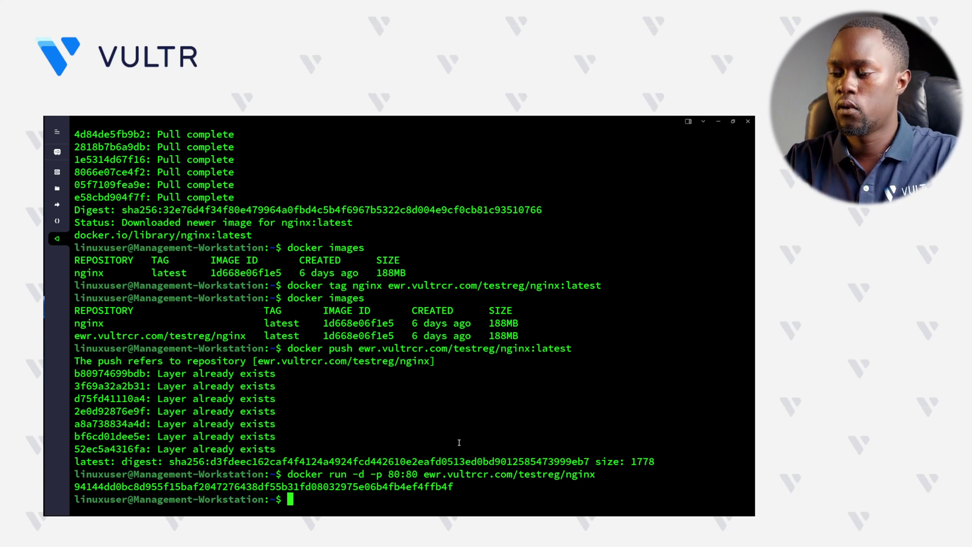
# - Check the container with docker ps and curl 127.0.0.1:80 for the Welcome to nginx! page, then clear
pyautogui.write('docker ps')
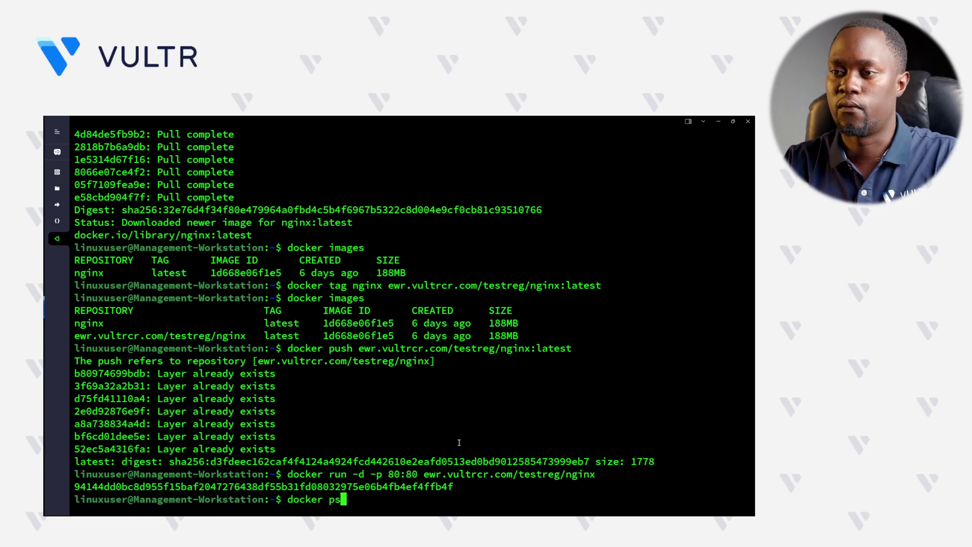
pyautogui.press('Return')
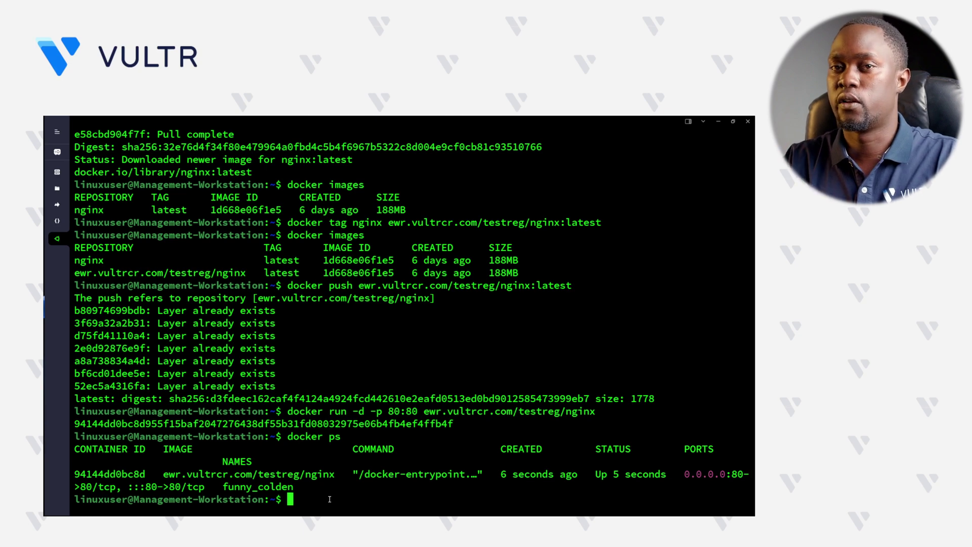
pyautogui.write('curl ')
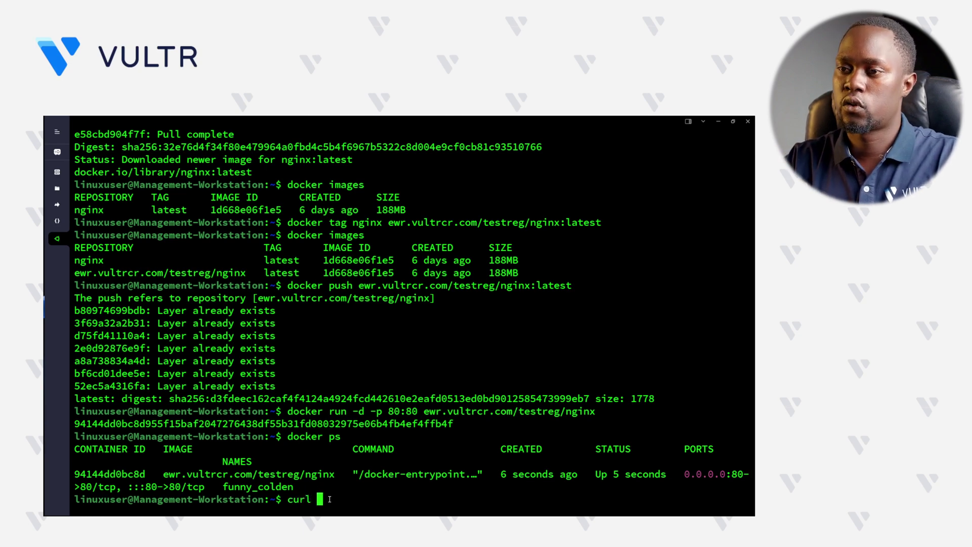
pyautogui.write('127.0.0.')
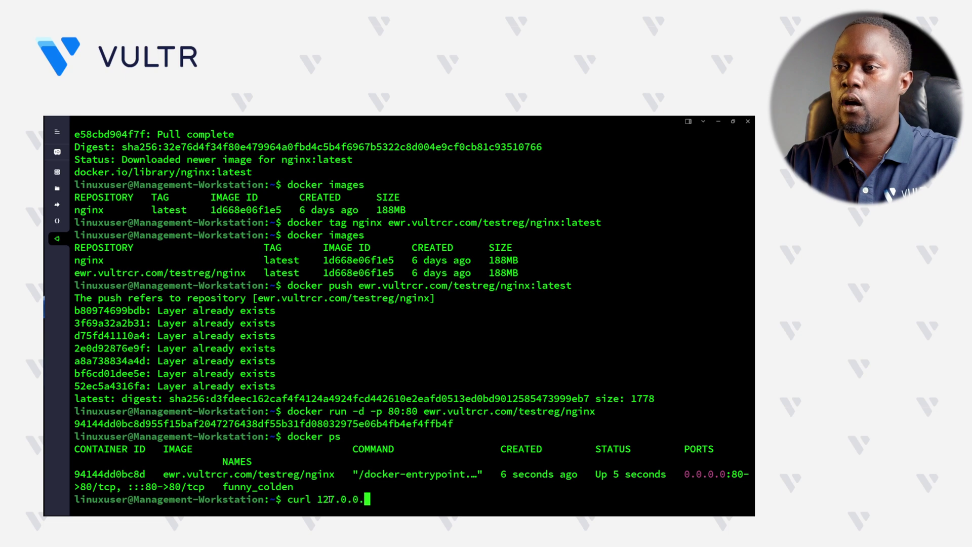
pyautogui.write('1:80')
pyautogui.press('Return')
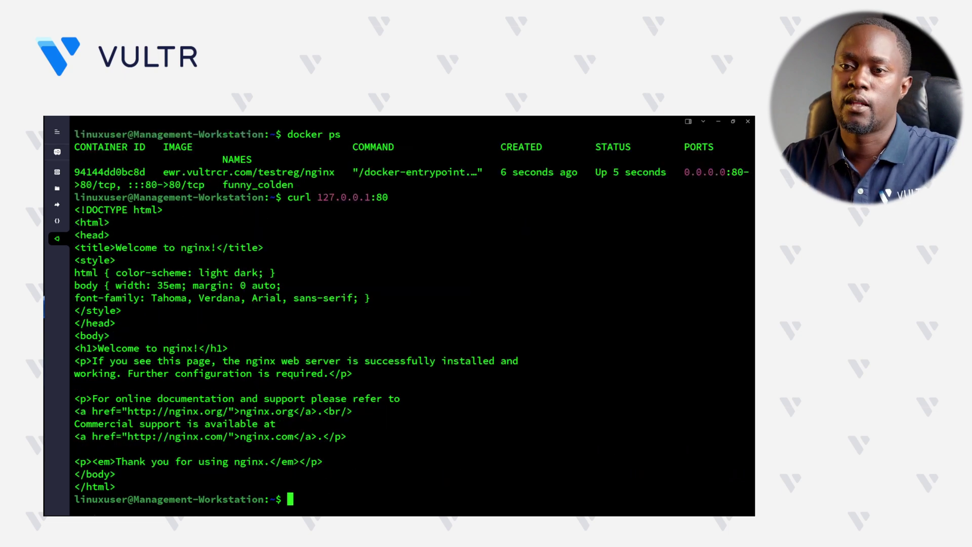
pyautogui.moveTo(120, 486); pyautogui.dragTo(77, 299)
pyautogui.click(376, 450)
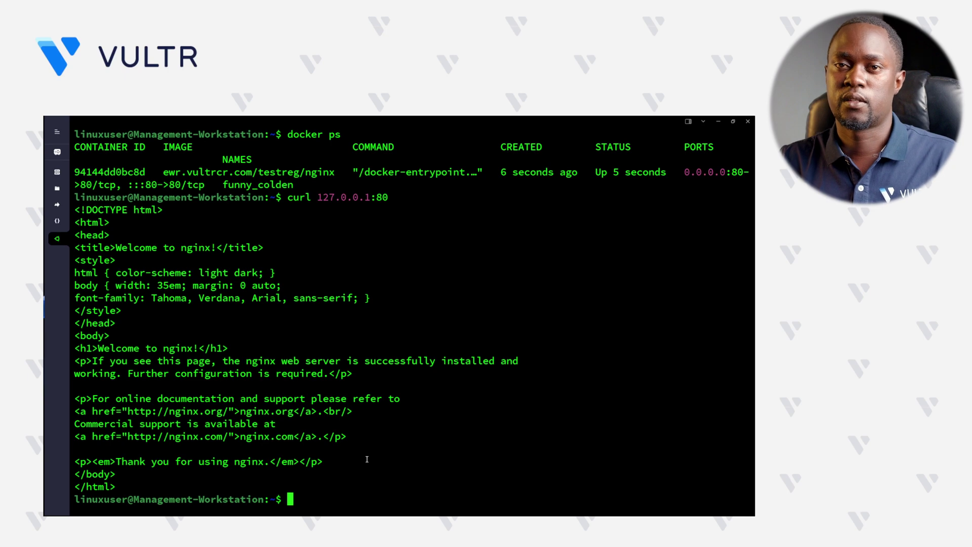
pyautogui.write('clear')
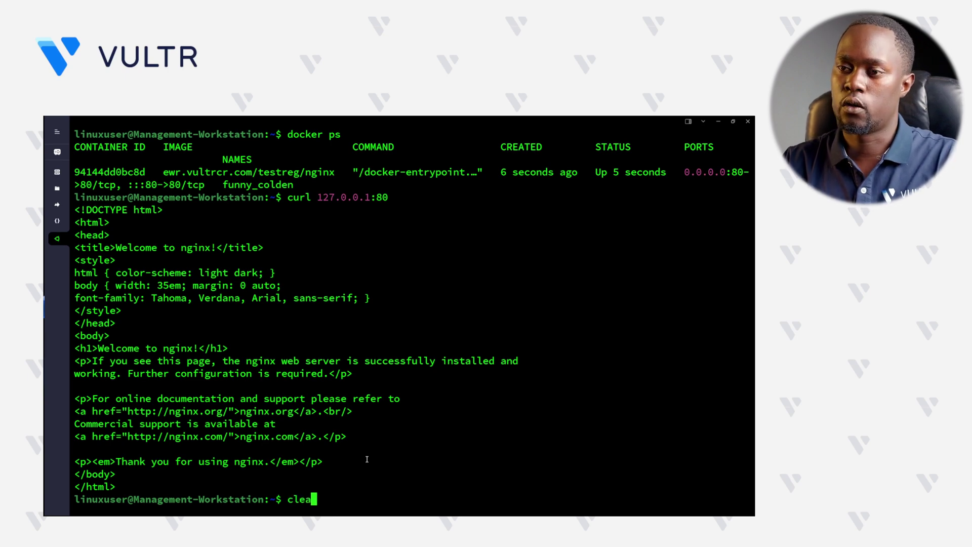
pyautogui.press('Return')
# - Confirm three Ready v1.29.2 nodes with kubectl get nodes and open a new secret.yaml in nano
pyautogui.write('kubectl get nodes')
pyautogui.press('Return')
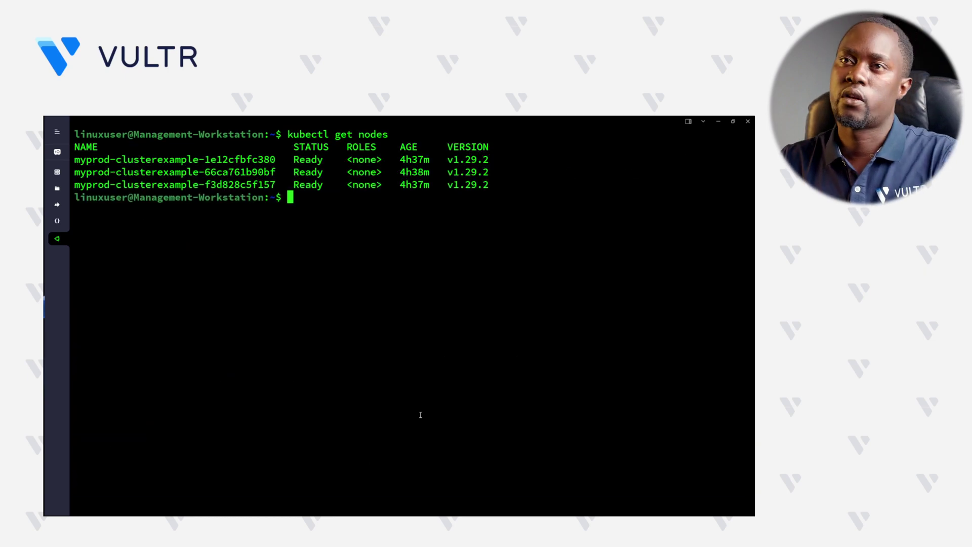
pyautogui.moveTo(512, 182); pyautogui.dragTo(74, 146)
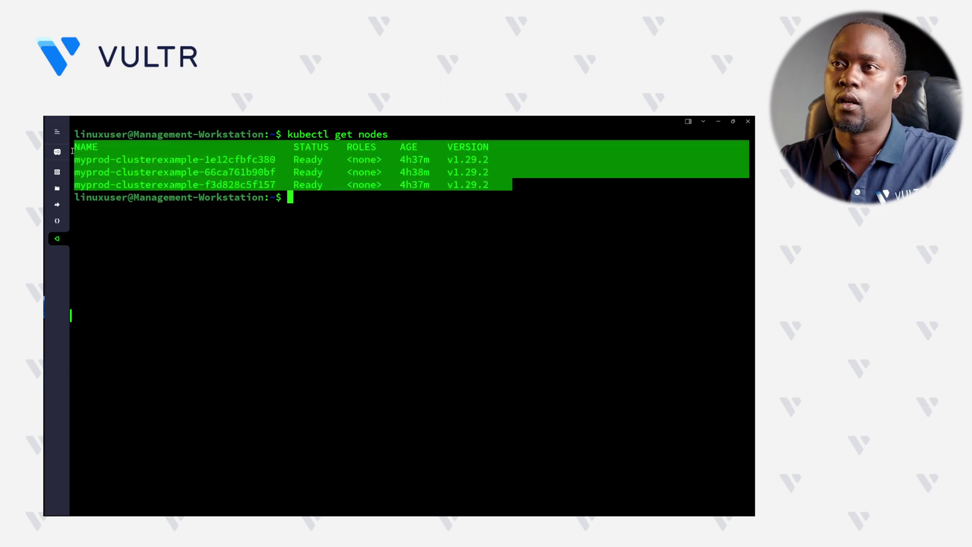
pyautogui.click(313, 180)
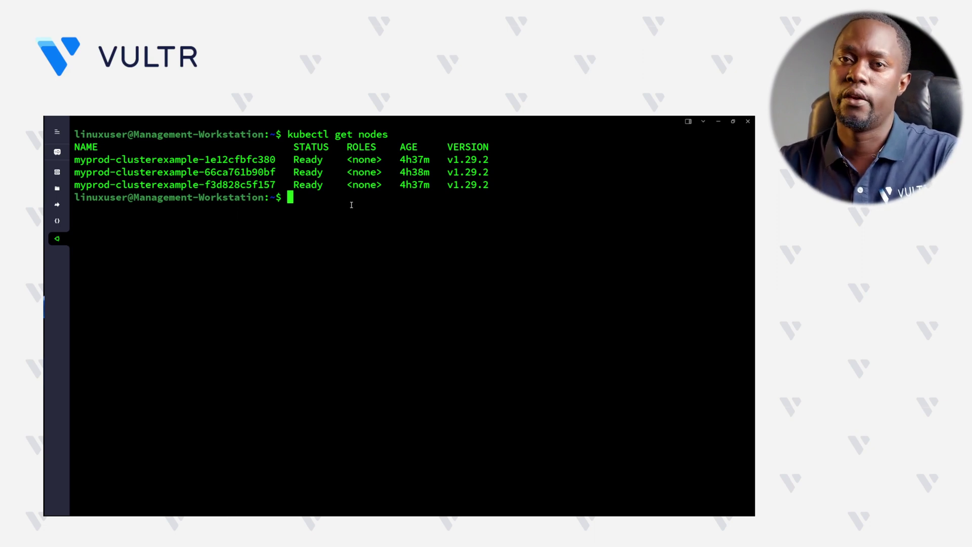
pyautogui.write('nan')
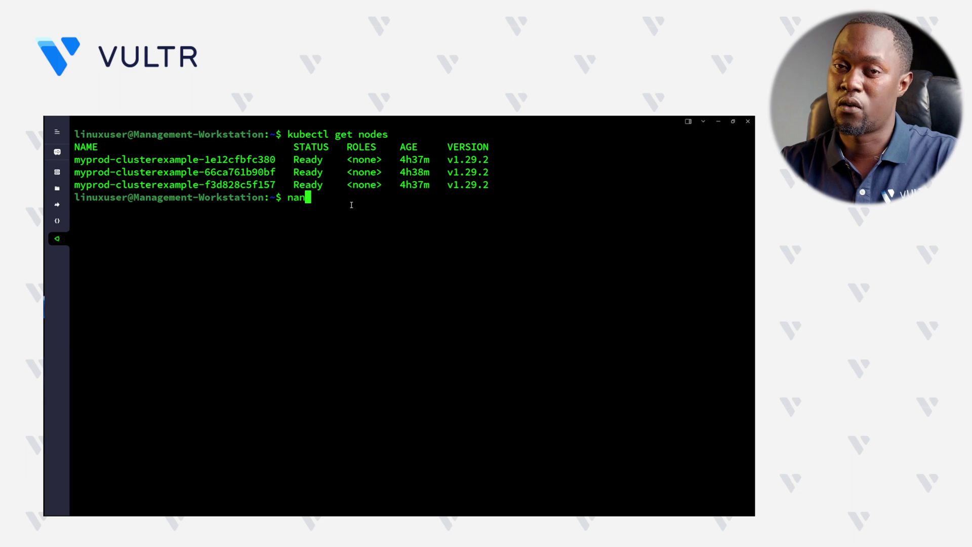
pyautogui.write('o secret.yaml')
pyautogui.press('Return')
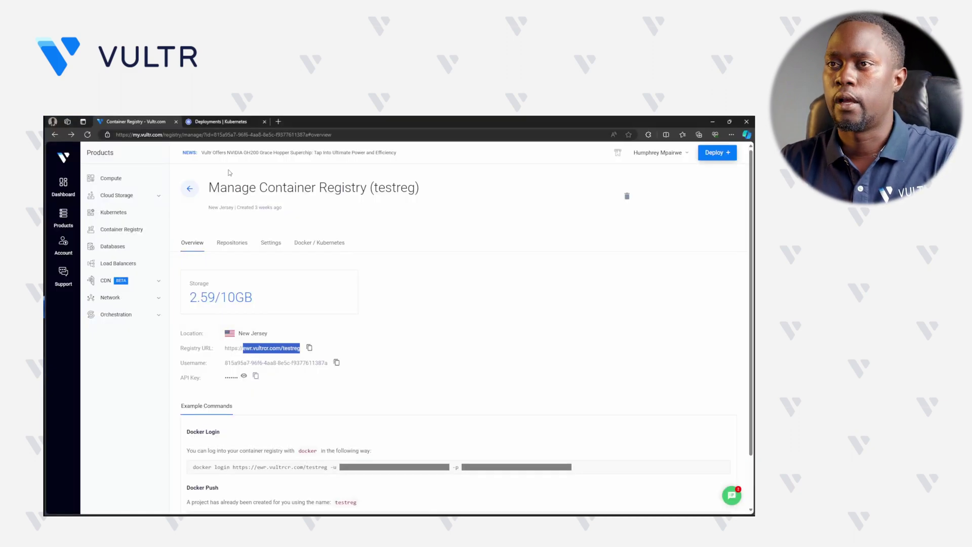
# - Generate testreg's vultr-cr-credentials Secret YAML (kubernetes.io/dockerconfigjson) and select it for copying
pyautogui.click(322, 248)
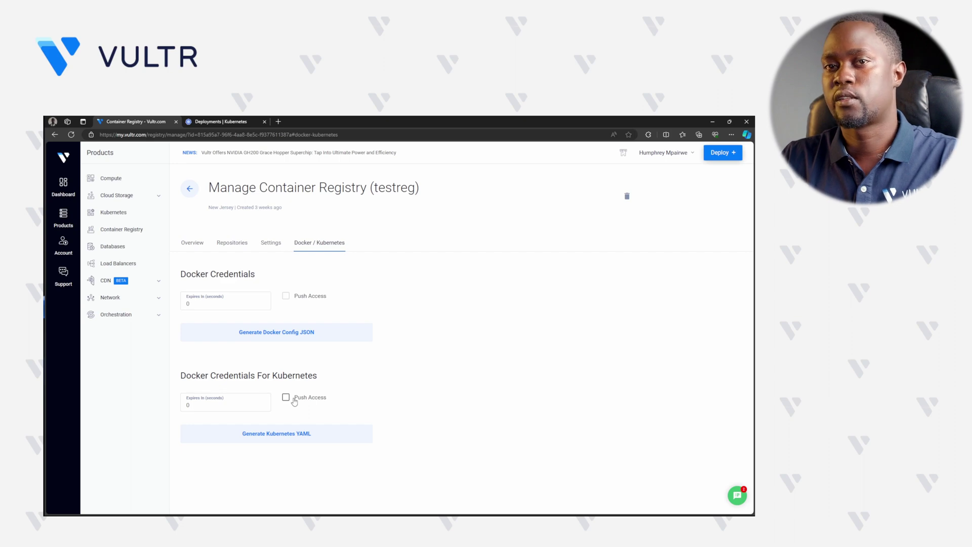
pyautogui.click(288, 435)
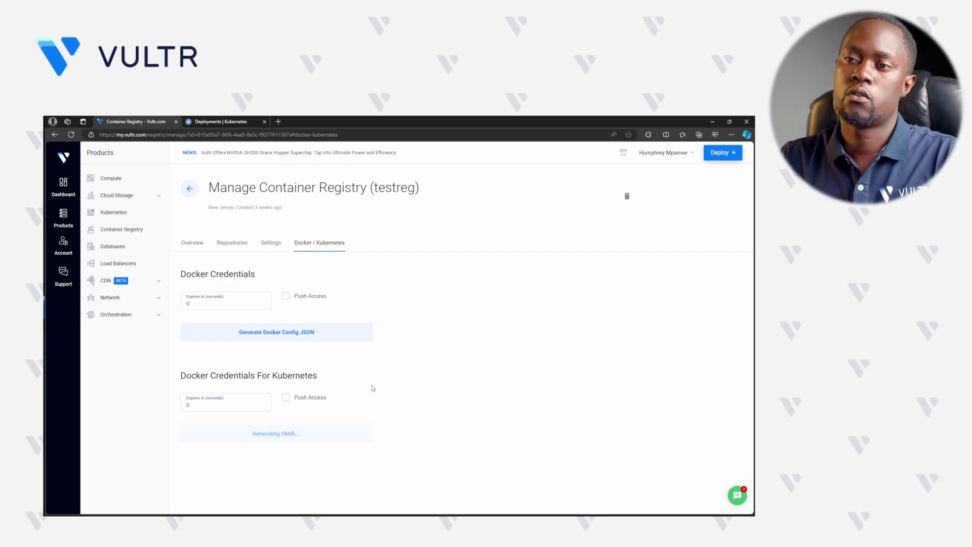
pyautogui.scroll(-1, 373, 388)
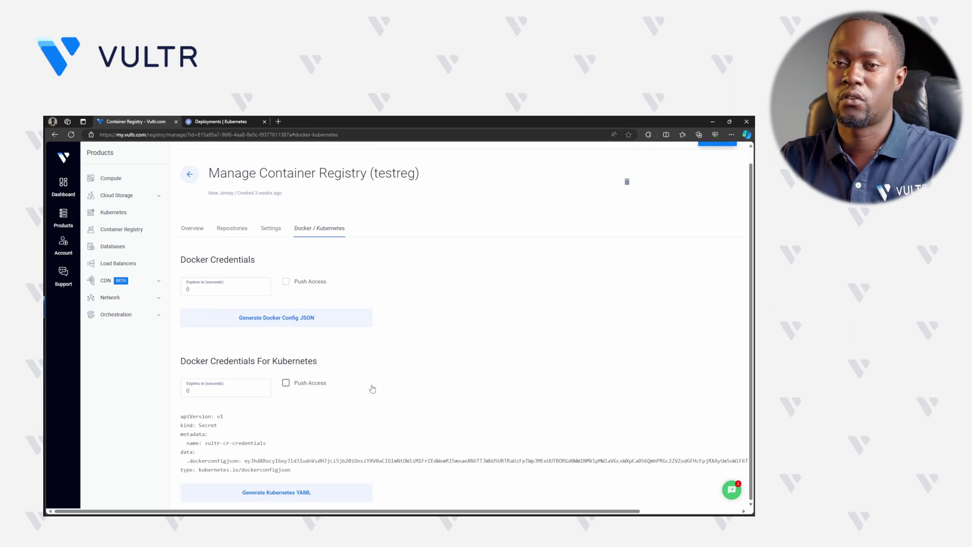
pyautogui.moveTo(307, 473); pyautogui.dragTo(181, 416)
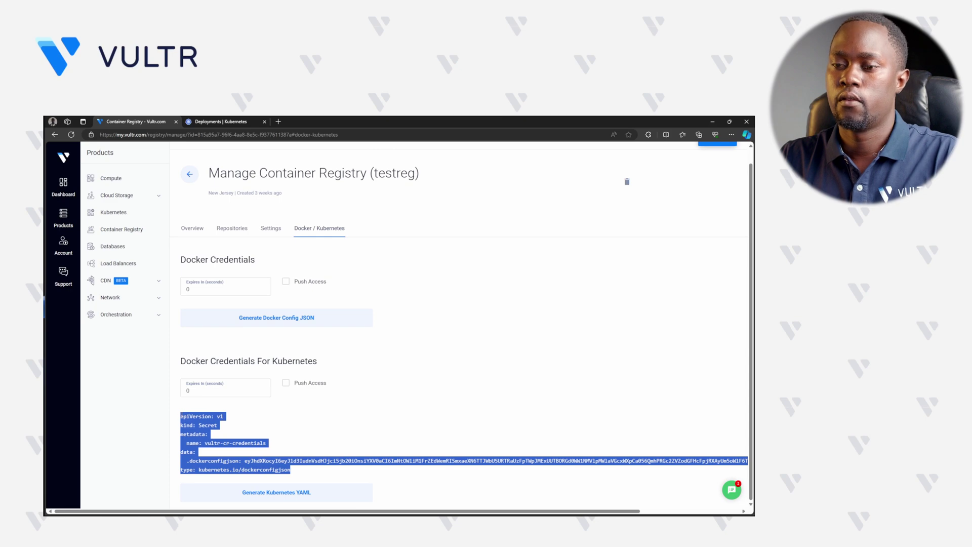
pyautogui.hotkey('alt', 'Tab')
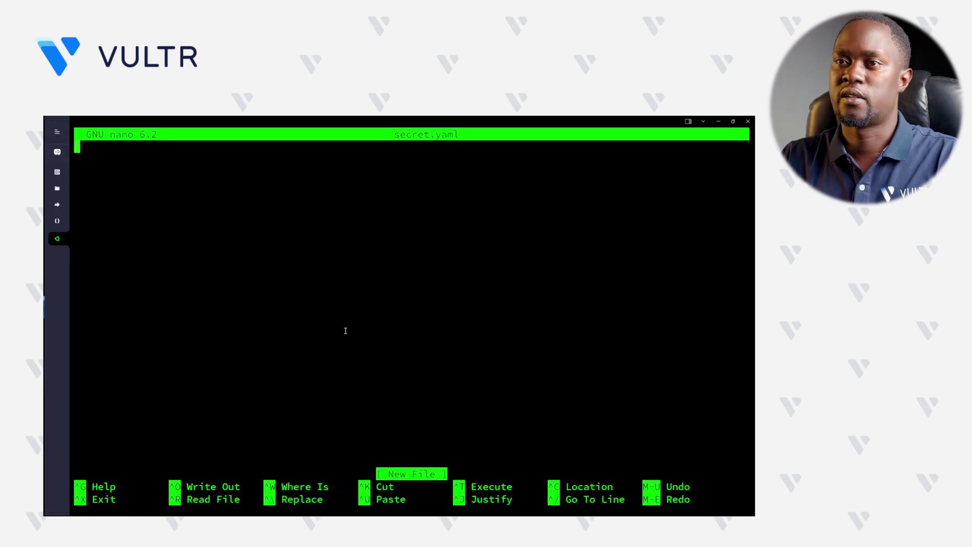
# - Paste the vultr-cr-credentials Secret YAML into secret.yaml and save it
pyautogui.hotkey('ctrl', 'shift', 'v')
pyautogui.hotkey('ctrl', 'o')
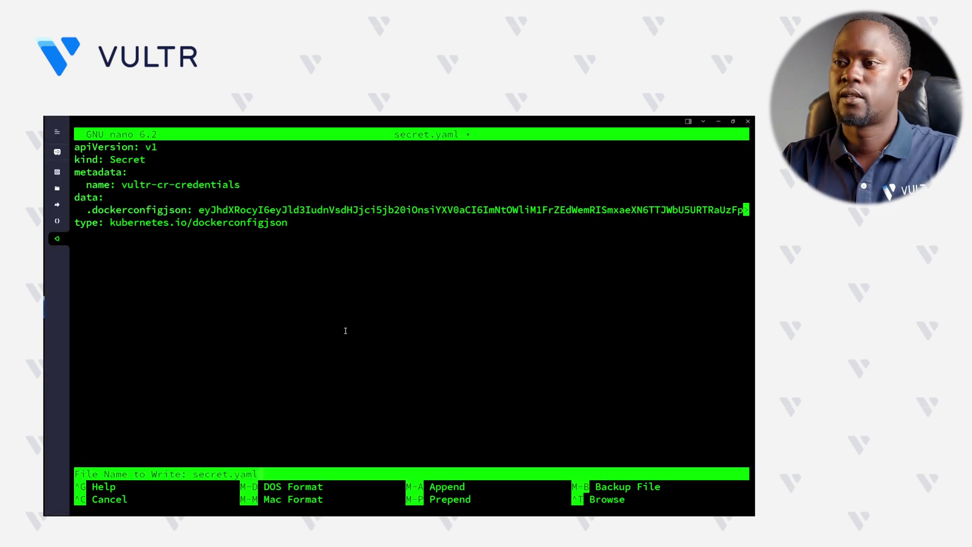
pyautogui.press('Return')
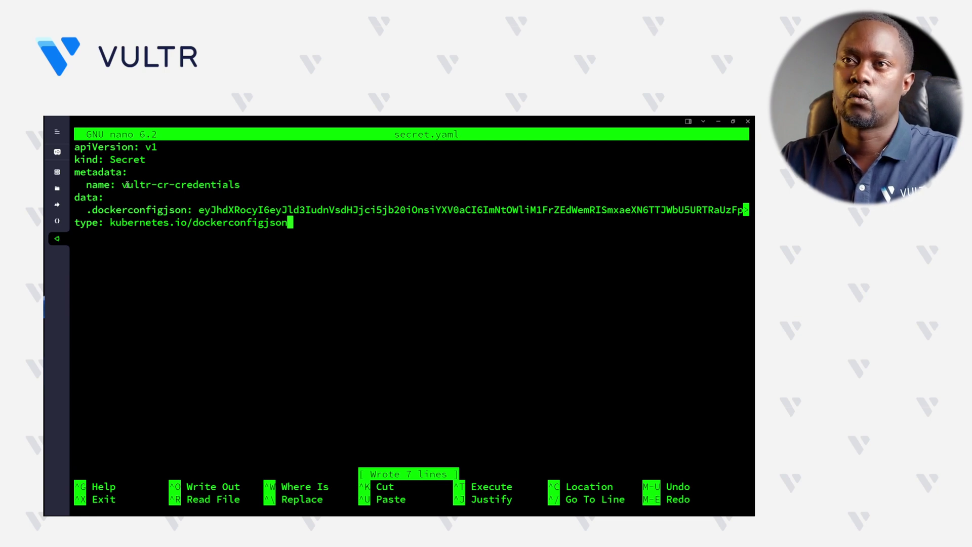
# - Review the secret name and encoded credentials, exit nano, and enter kubectl apply -f secret.yaml
pyautogui.moveTo(124, 186); pyautogui.dragTo(250, 183)
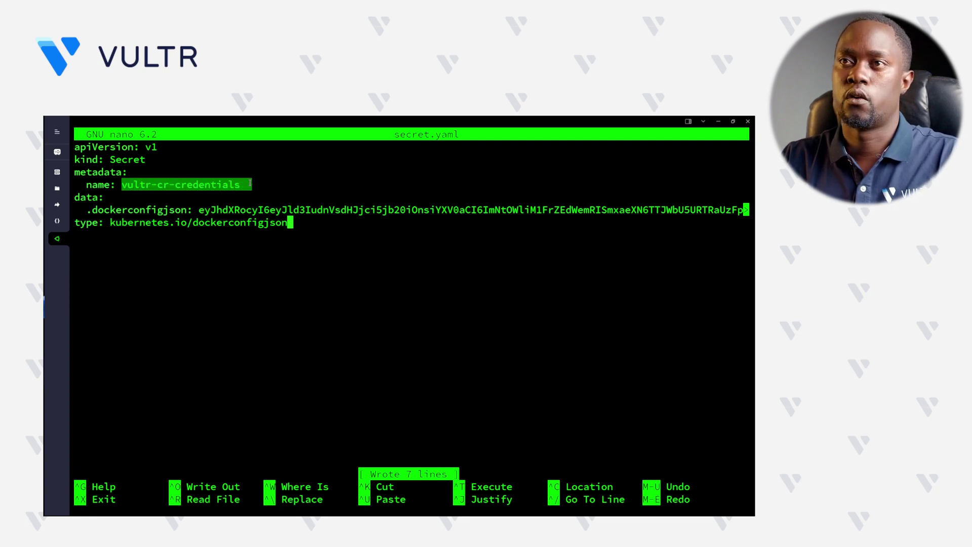
pyautogui.click(132, 204)
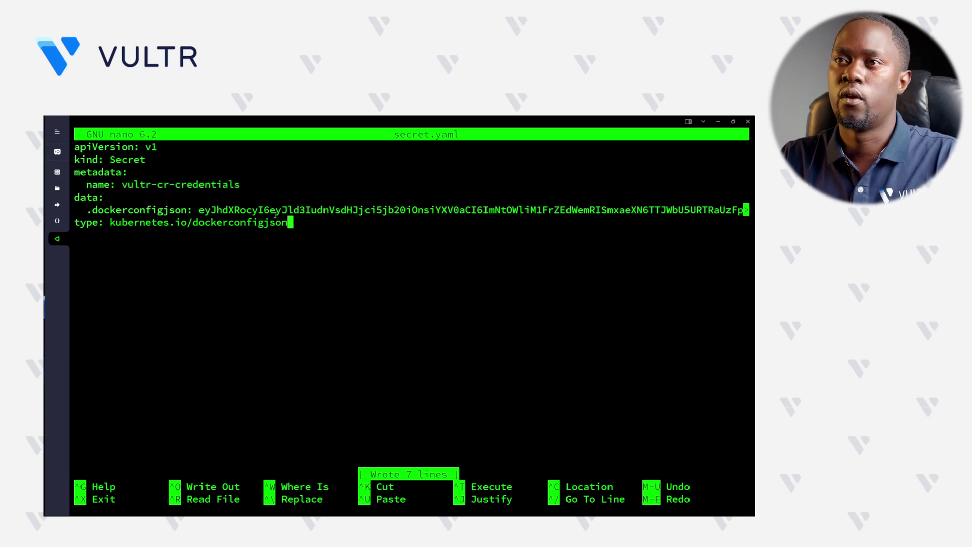
pyautogui.moveTo(235, 210); pyautogui.dragTo(376, 210)
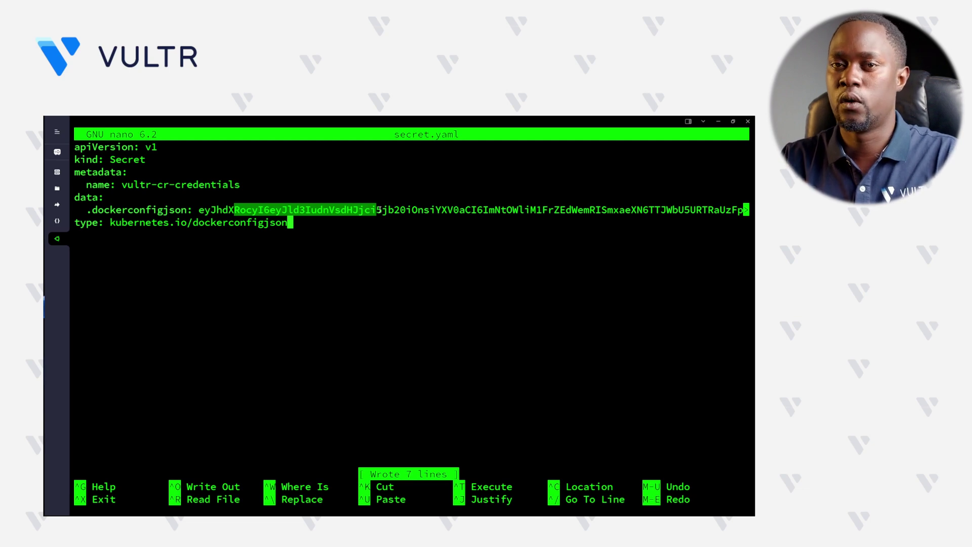
pyautogui.click(391, 232)
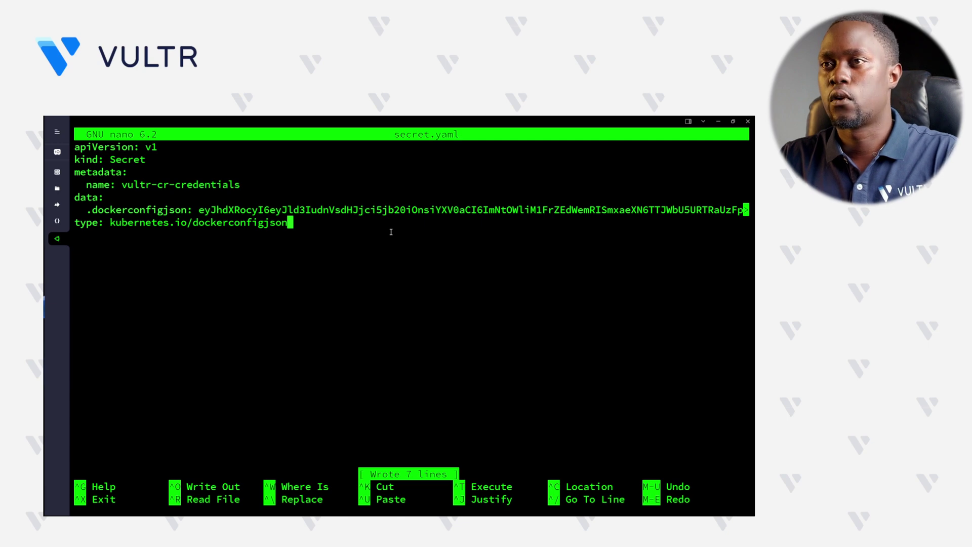
pyautogui.hotkey('ctrl', 'x')
pyautogui.write('kubectl')
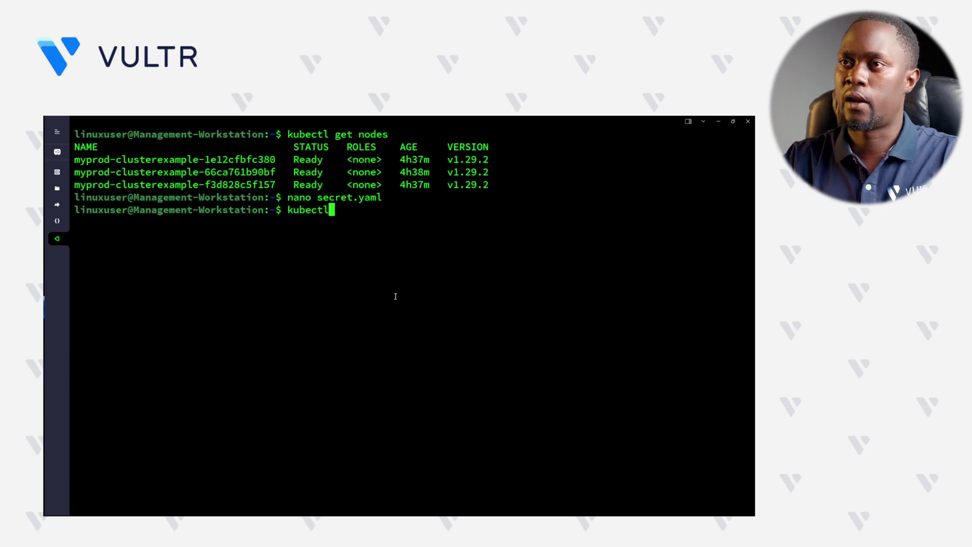
pyautogui.write(' apply -f secret.yaml')
# - Apply secret.yaml, verify vultr-cr-credentials in kubectl get secrets, and start nano deployment.yaml
pyautogui.press('Return')
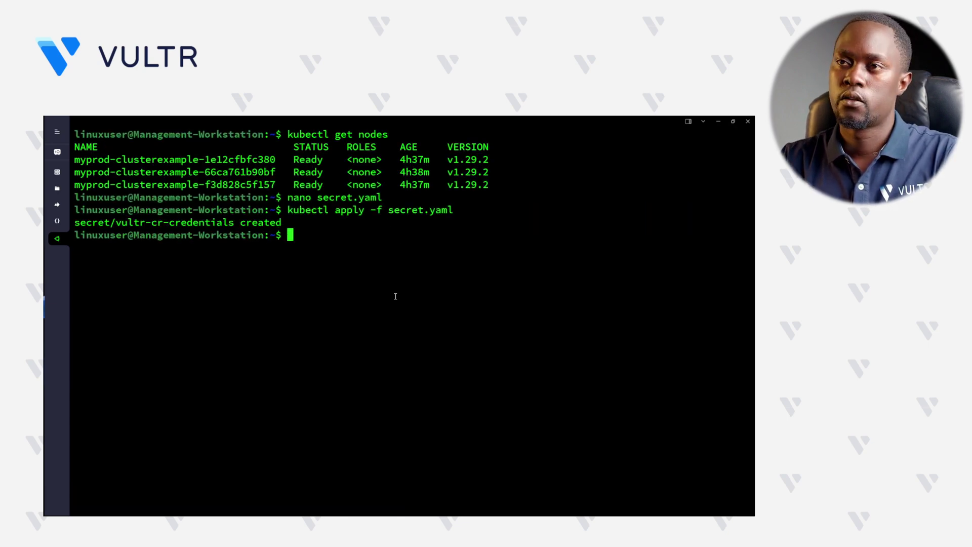
pyautogui.write('kubectl ')
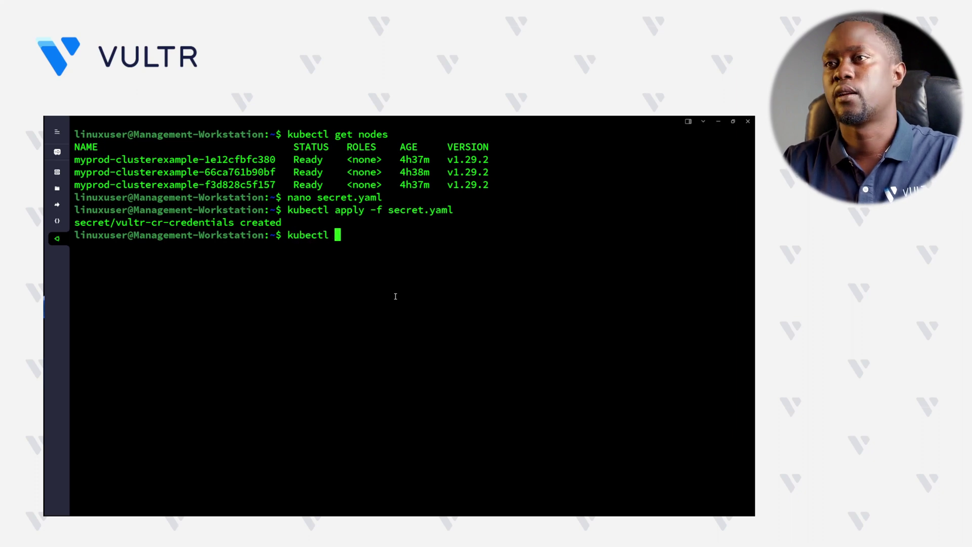
pyautogui.write('get secrets')
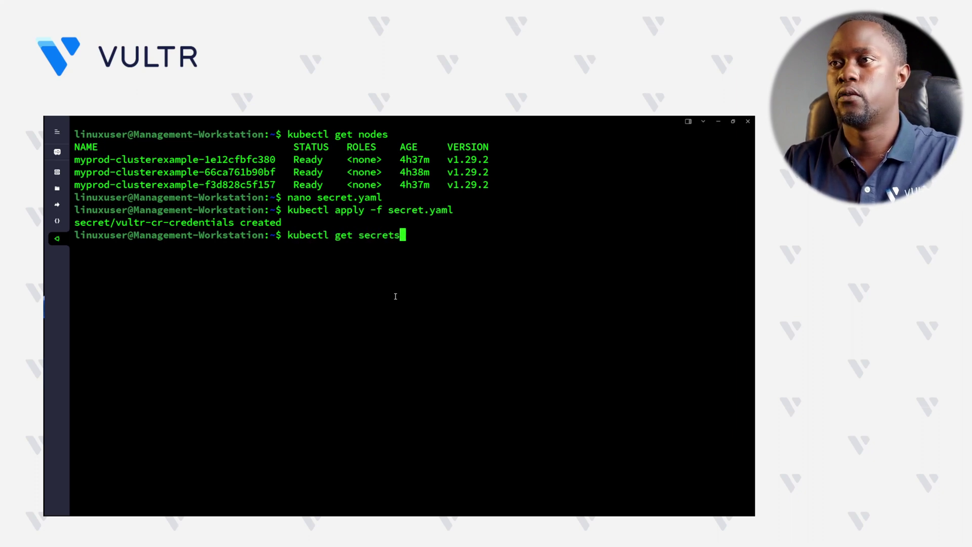
pyautogui.press('Return')
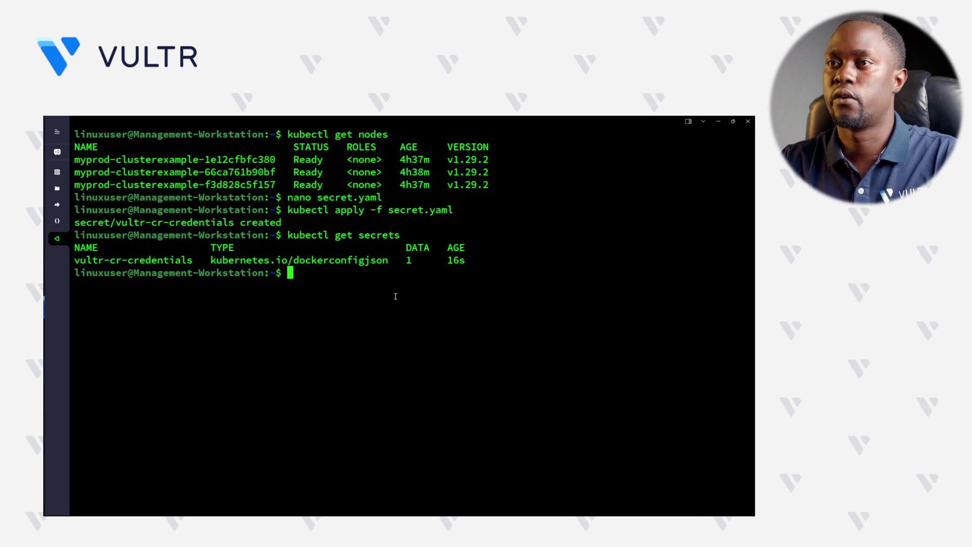
pyautogui.moveTo(481, 260); pyautogui.dragTo(74, 261)
pyautogui.click(522, 253)
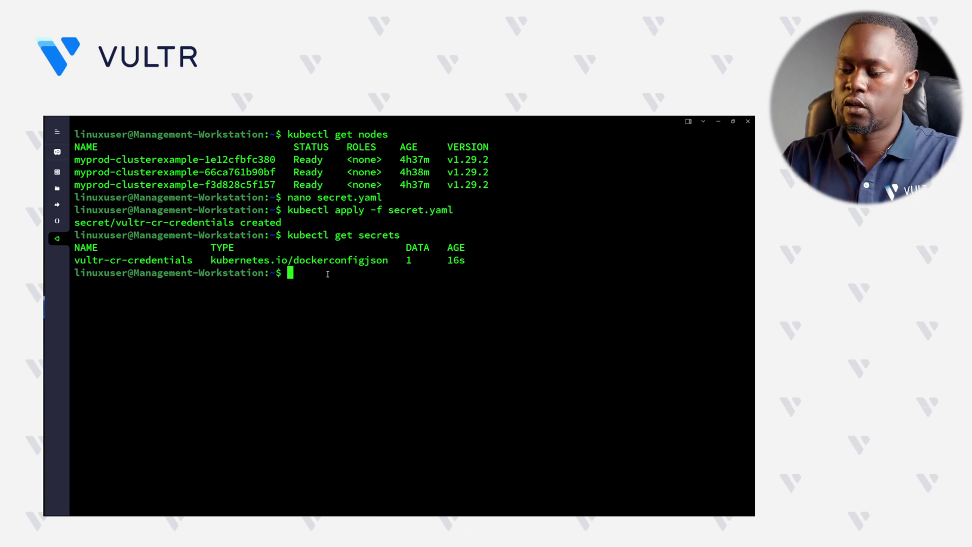
pyautogui.write('nano deployment.yaml')
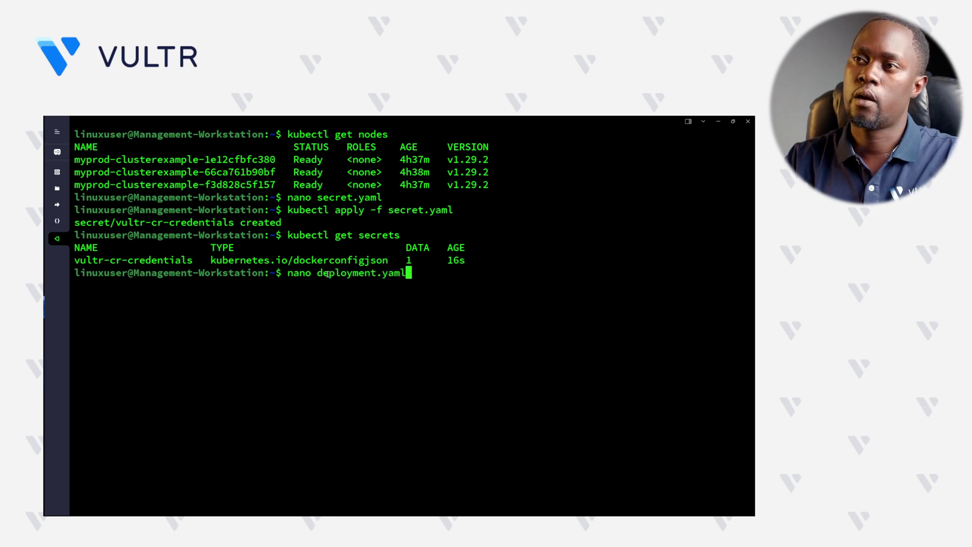
# - Open an empty deployment.yaml in nano and copy the docs' example nginx-deployment YAML
pyautogui.press('Return')
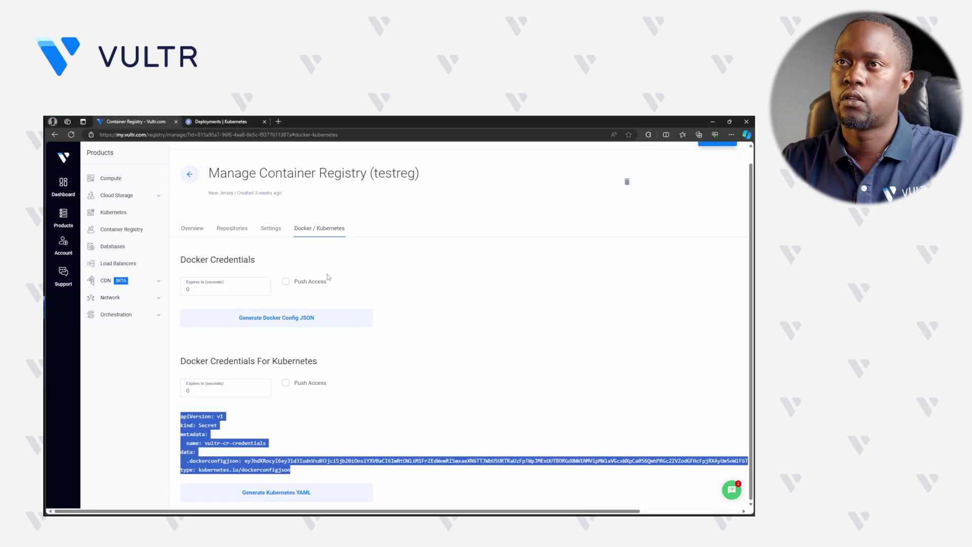
pyautogui.click(240, 120)
pyautogui.click(338, 328)
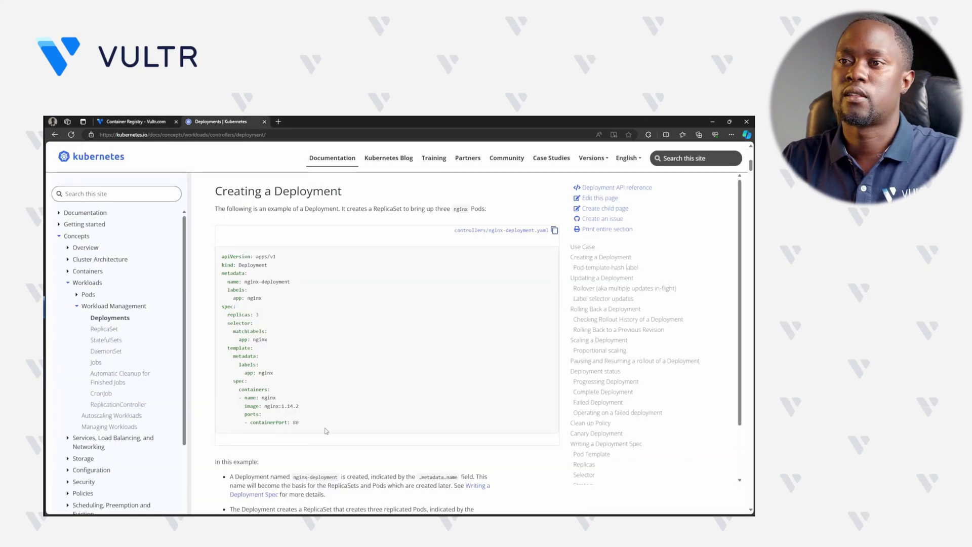
pyautogui.moveTo(320, 421); pyautogui.dragTo(213, 261)
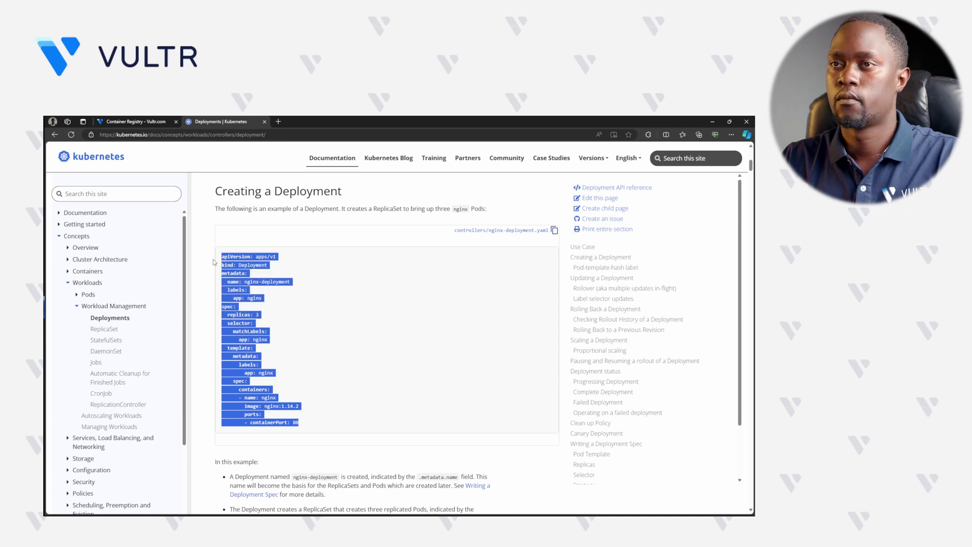
pyautogui.hotkey('alt', 'Tab')
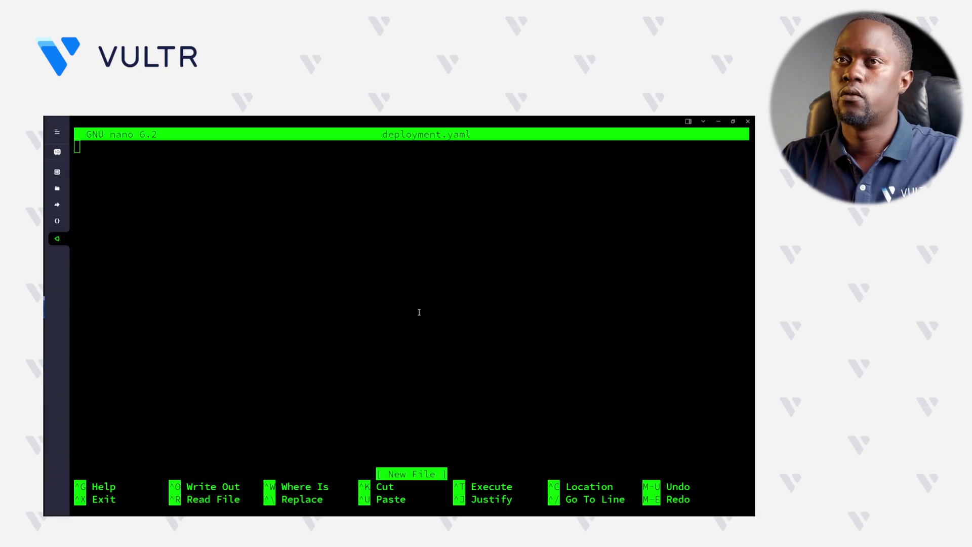
# - Paste the example nginx-deployment YAML into deployment.yaml and save it
pyautogui.hotkey('ctrl', 'shift', 'v')
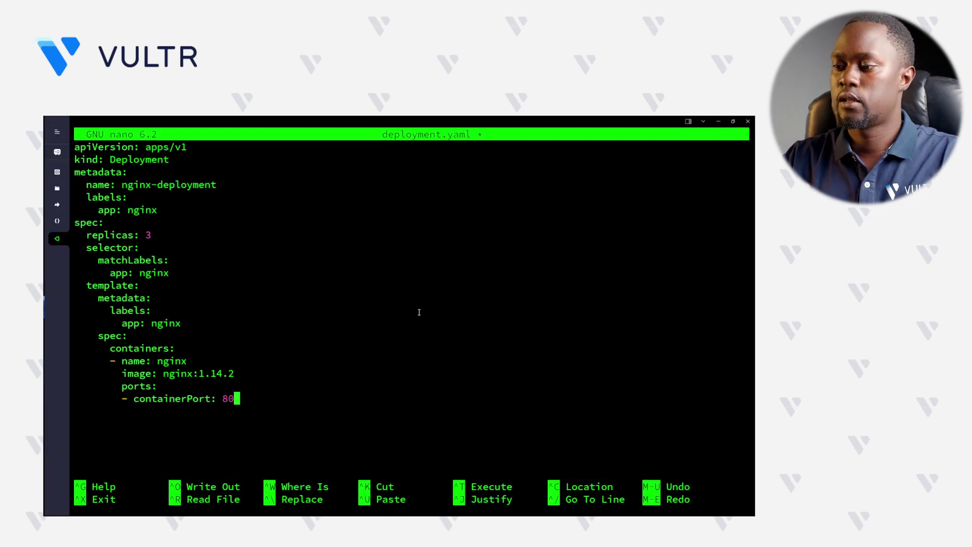
pyautogui.hotkey('ctrl', 'o')
pyautogui.press('Return')
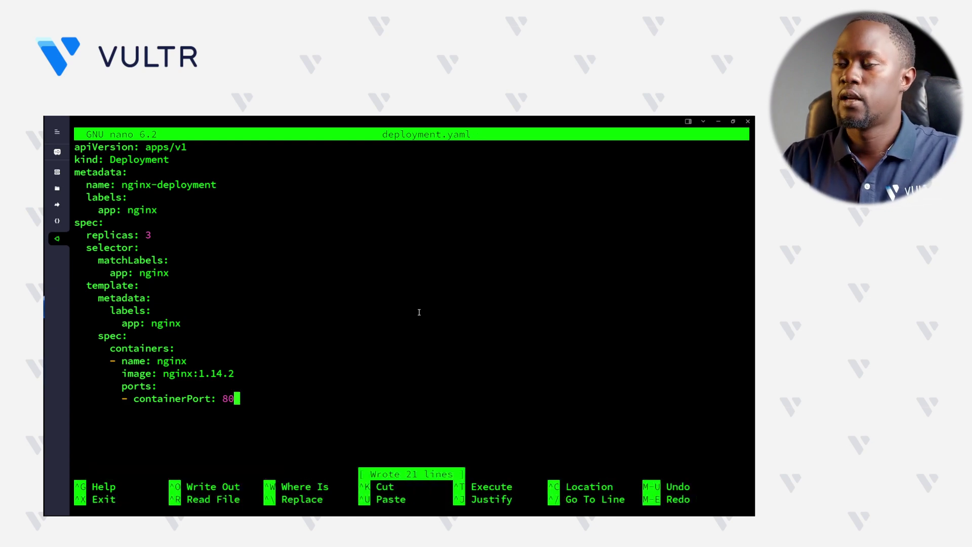
# - Change the container image to ewr.vultrcr.com/testreg/nginx
pyautogui.press('Up')
pyautogui.press('Up')
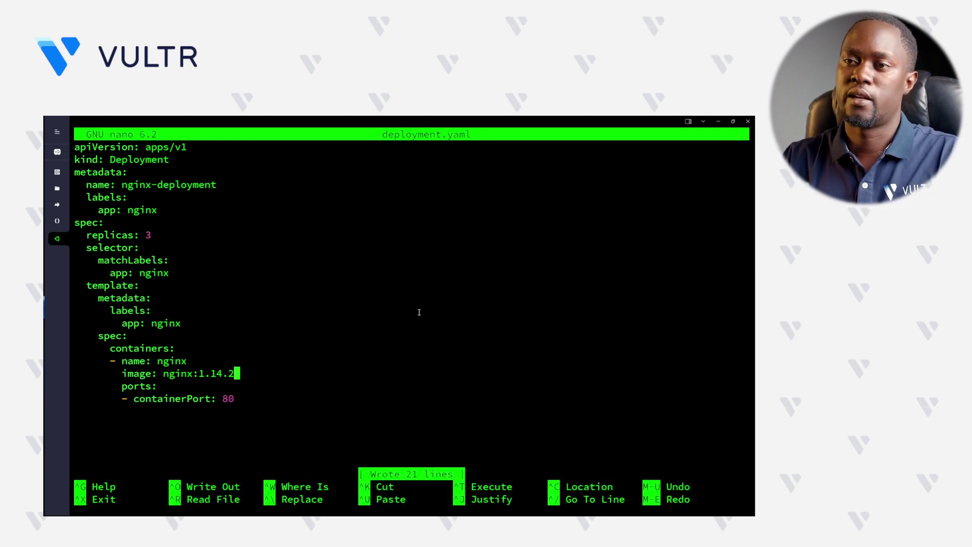
pyautogui.press('BackSpace')
pyautogui.press('BackSpace')
pyautogui.press('BackSpace')
pyautogui.press('BackSpace')
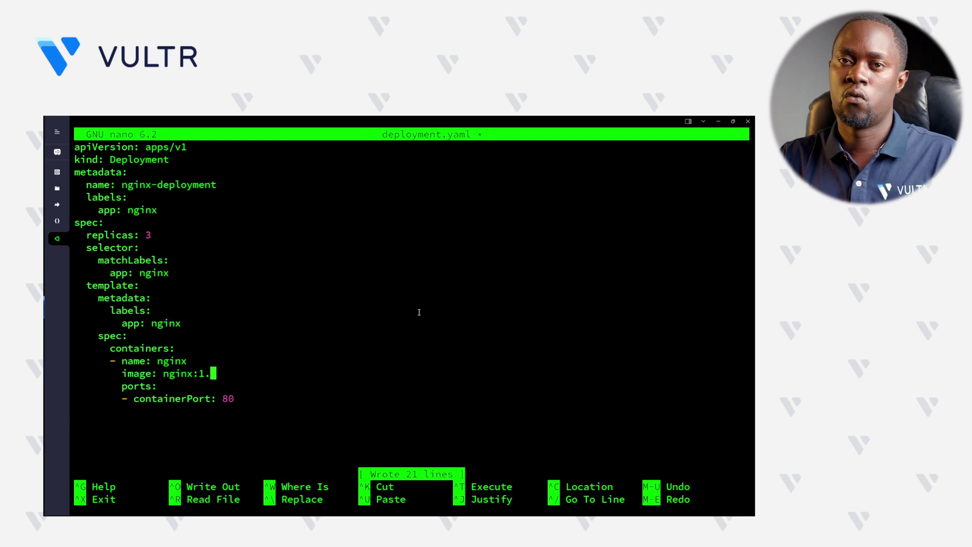
pyautogui.press('BackSpace')
pyautogui.press('BackSpace')
pyautogui.press('BackSpace')
pyautogui.press('BackSpace')
pyautogui.press('BackSpace')
pyautogui.press('BackSpace')
pyautogui.press('BackSpace')
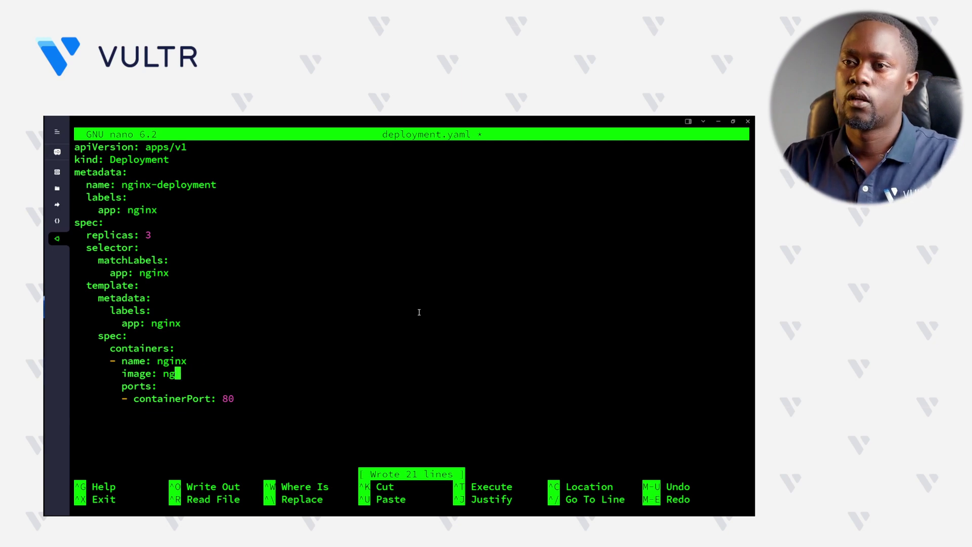
pyautogui.press('BackSpace')
pyautogui.press('super+v')
pyautogui.click(224, 352)
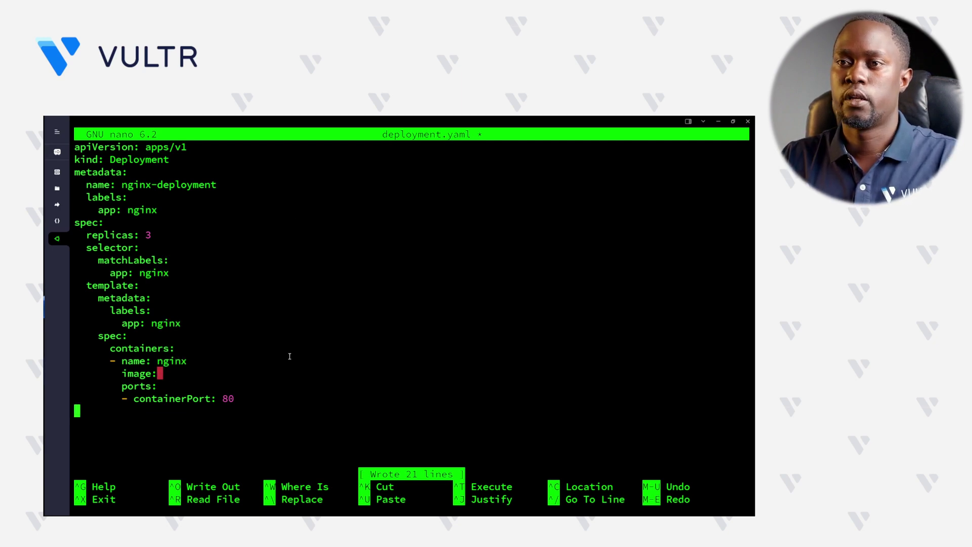
pyautogui.press('Left')
pyautogui.press('Left')
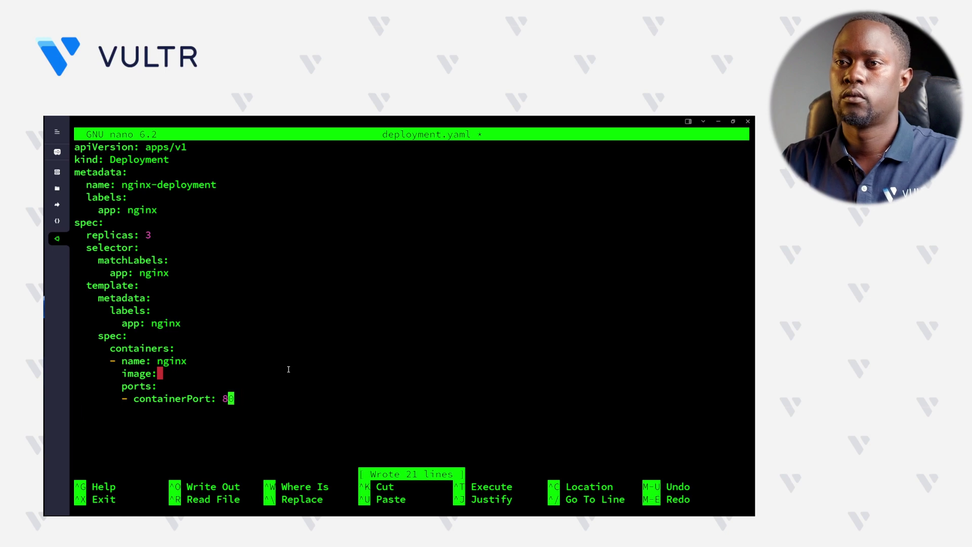
pyautogui.press('Up')
pyautogui.press('Up')
pyautogui.hotkey('ctrl', 'v')
pyautogui.write('/nginx')
# - Add an imagePullSecrets entry named vultr-cr-credentials, then save deployment.yaml and exit nano
pyautogui.press('Down')
pyautogui.press('Down')
pyautogui.press('Down')
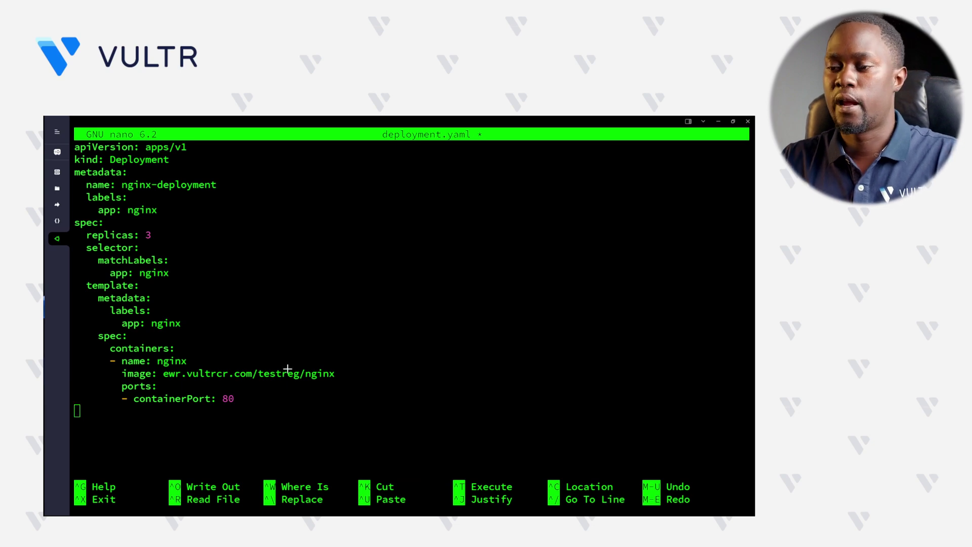
pyautogui.rightClick(193, 420)
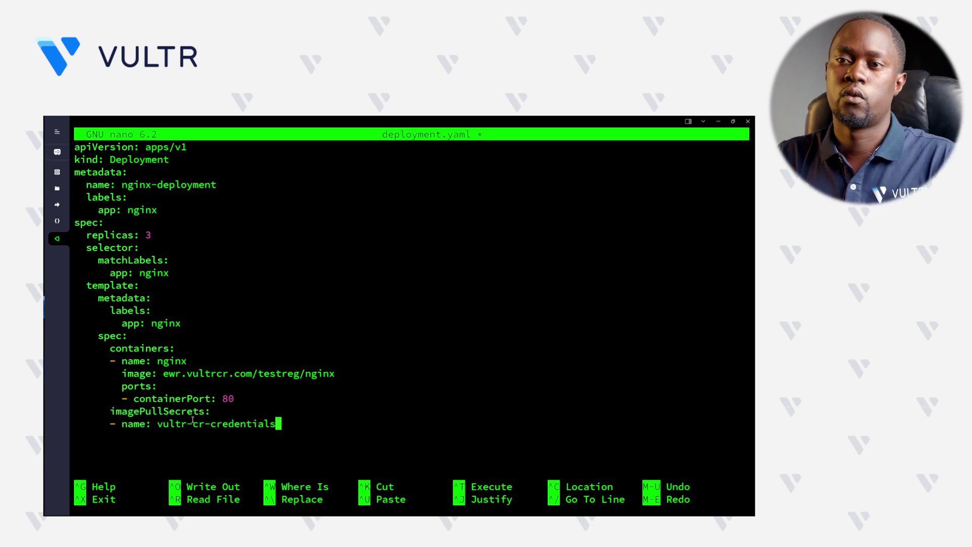
pyautogui.moveTo(159, 424); pyautogui.dragTo(282, 428)
pyautogui.hotkey('ctrl', 'c')
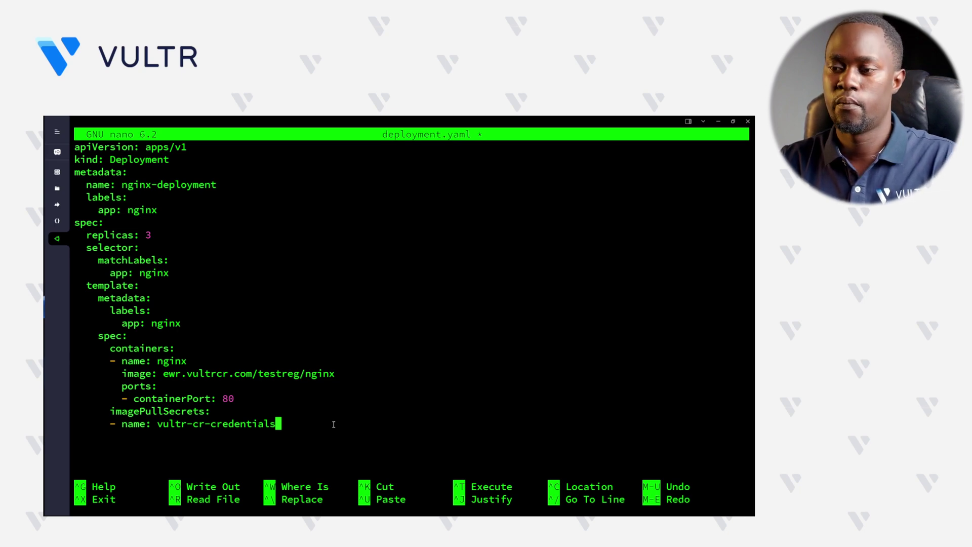
pyautogui.hotkey('ctrl', 'o')
pyautogui.press('Return')
pyautogui.hotkey('ctrl', 'x')
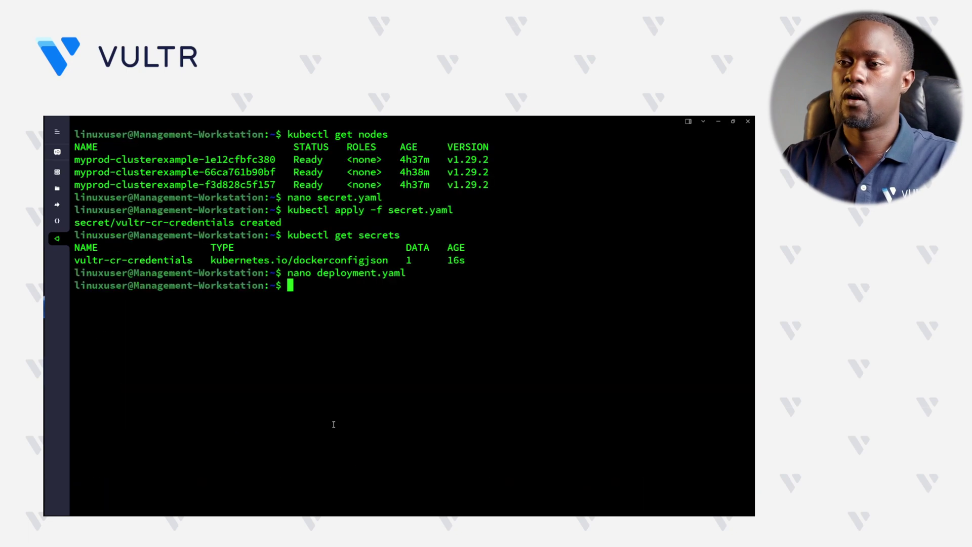
# - Apply deployment.yaml with kubectl and confirm nginx-deployment reports 3/3 ready
pyautogui.write('kubectl a')
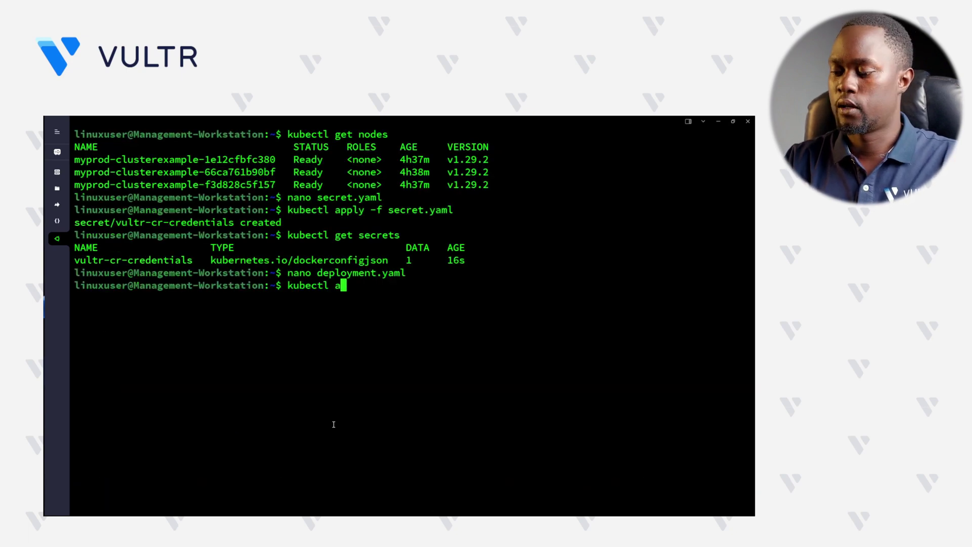
pyautogui.write('pply -f deployment.yaml')
pyautogui.press('Return')
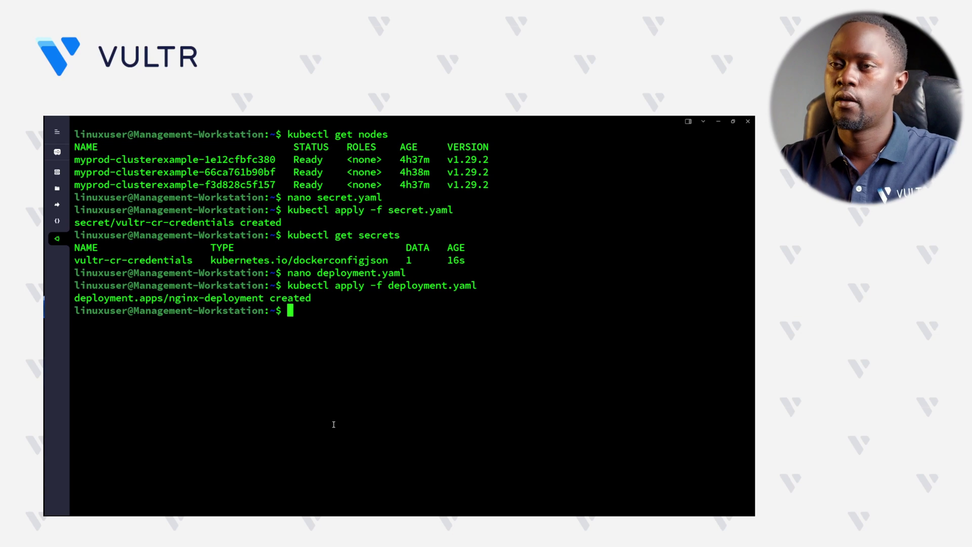
pyautogui.write('kube')
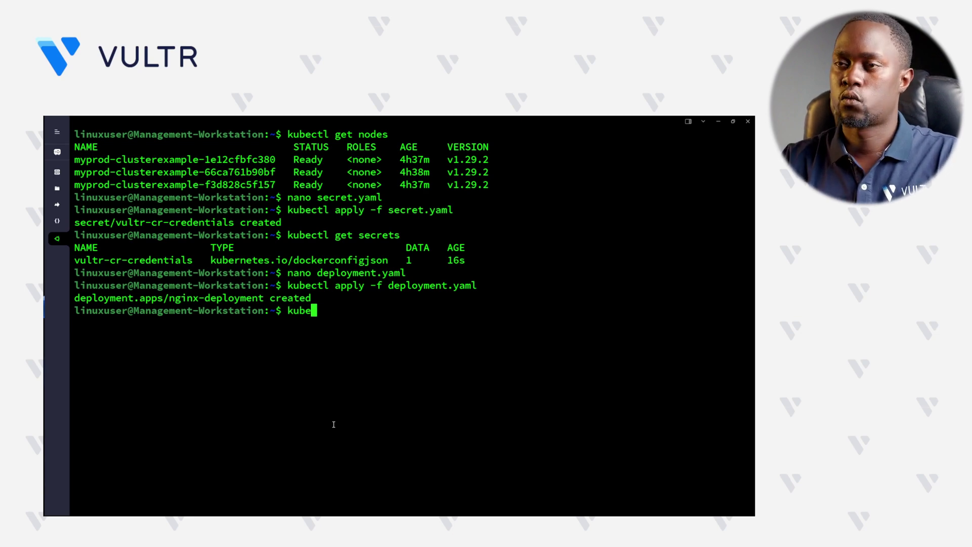
pyautogui.write('ctl get deployment')
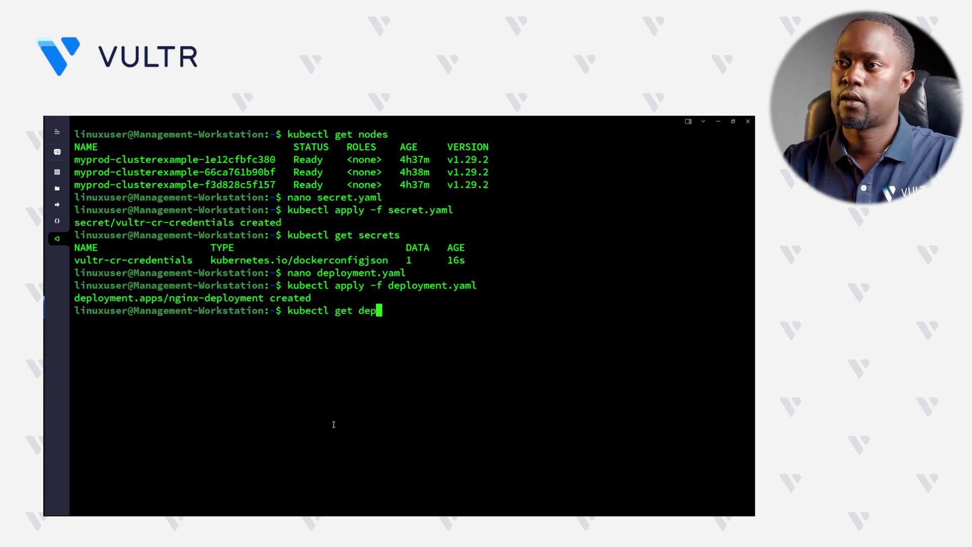
pyautogui.press('Return')
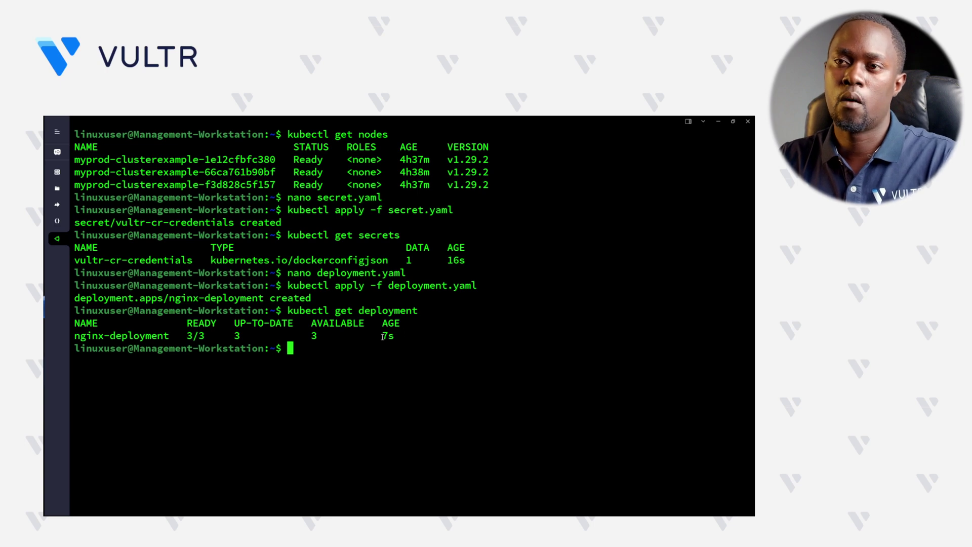
pyautogui.moveTo(192, 341); pyautogui.dragTo(276, 339)
pyautogui.click(355, 360)
# - List the pods to confirm all three nginx-deployment pods are Running
pyautogui.write('k')
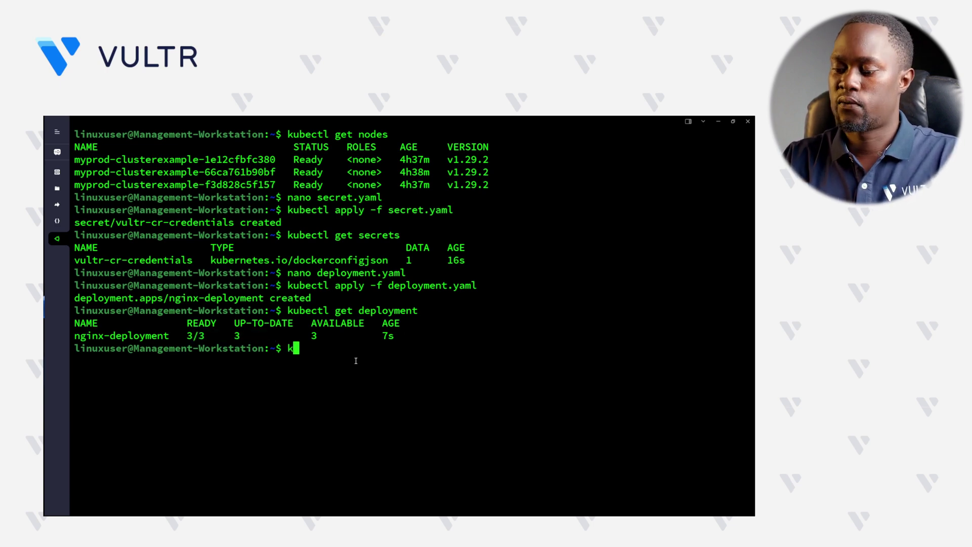
pyautogui.write('ubectl get pods')
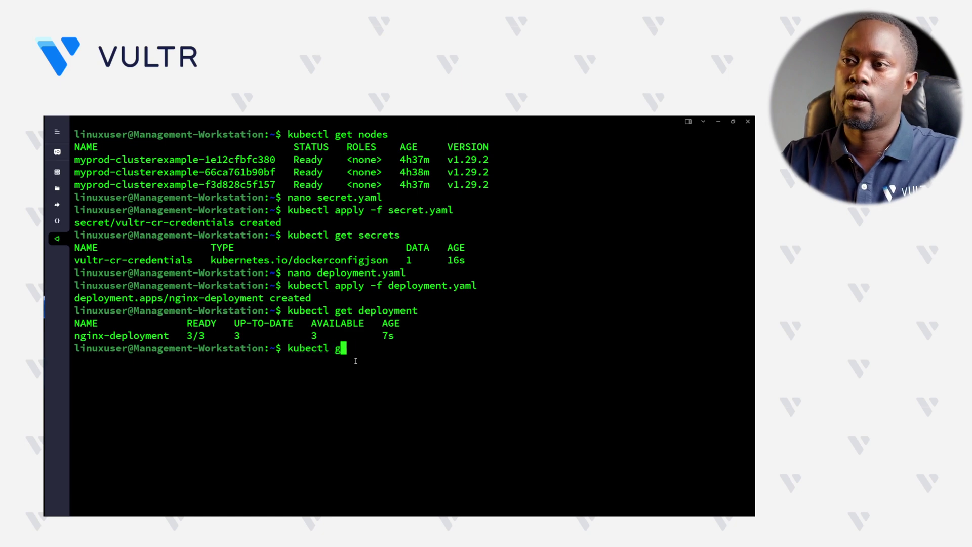
pyautogui.press('Return')
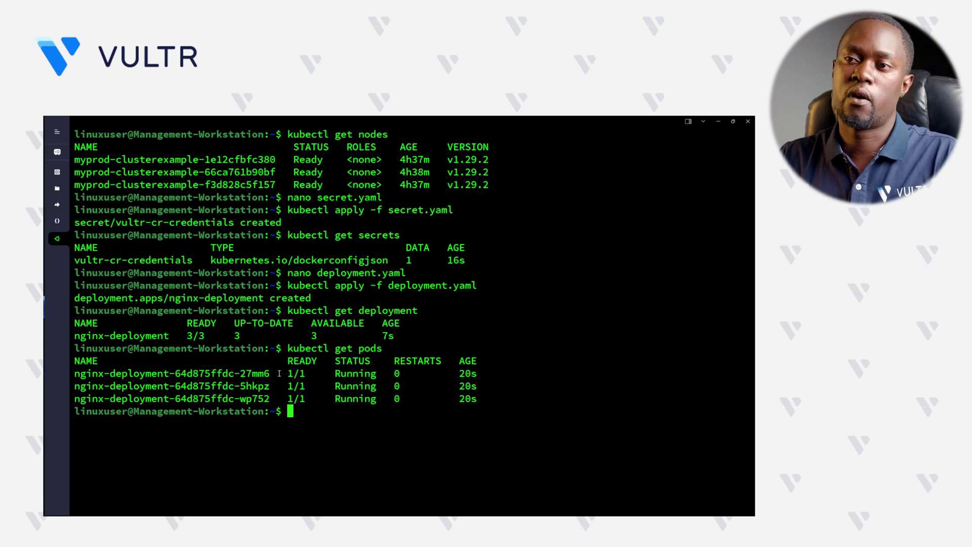
pyautogui.moveTo(277, 373); pyautogui.dragTo(74, 373)
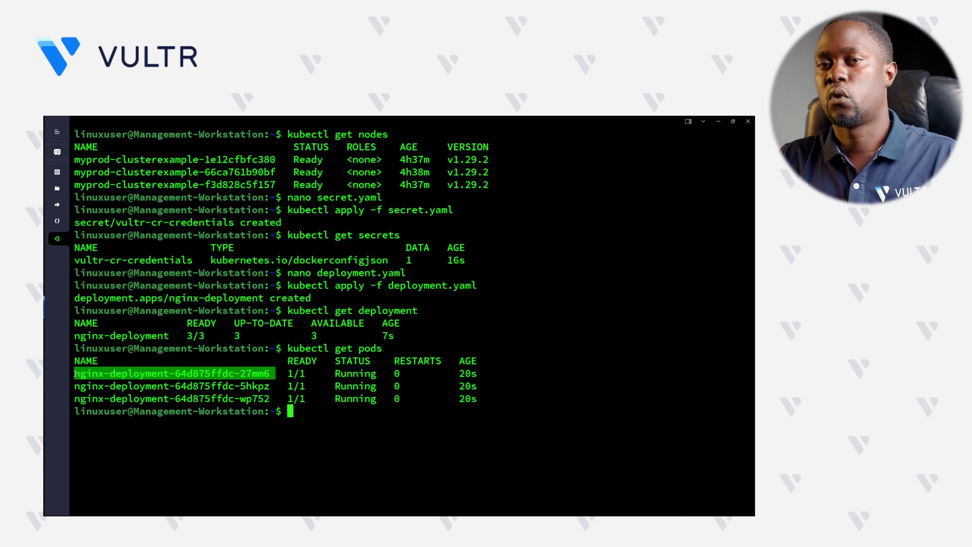
# - View kubectl logs for pod nginx-deployment-64d875ffdc-27mm6, showing nginx/1.25.5 worker processes starting
pyautogui.hotkey('ctrl', 'c')
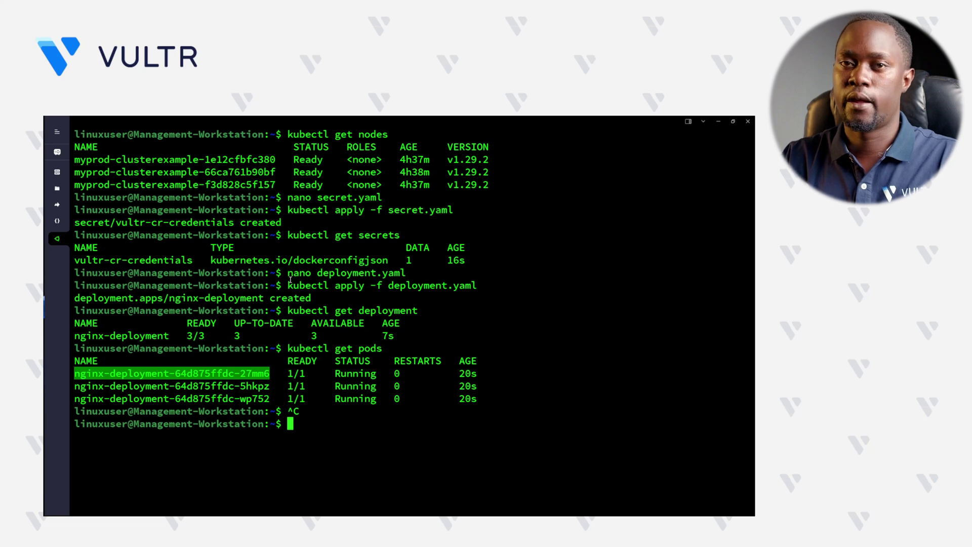
pyautogui.write('kubectl lo')
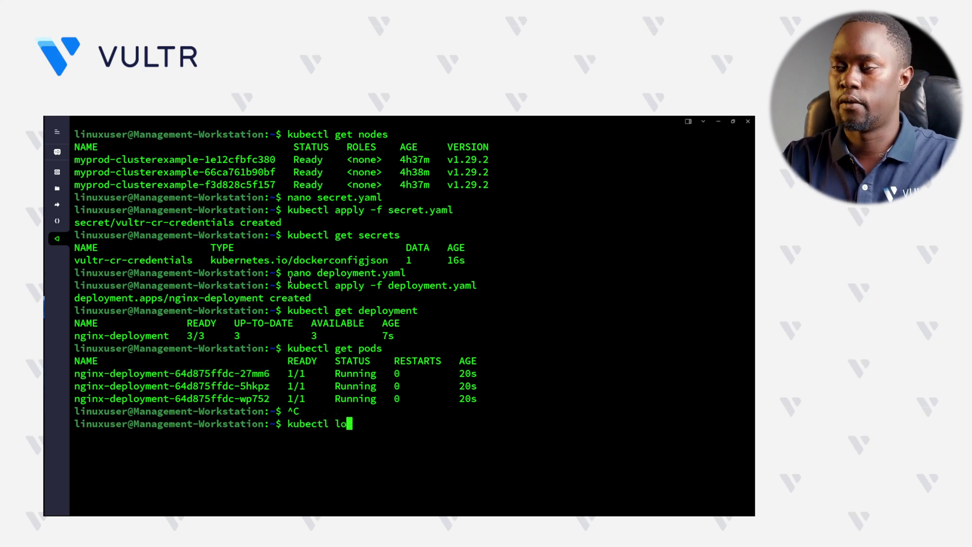
pyautogui.write('gs')
pyautogui.hotkey('ctrl', 'shift', 'v')
pyautogui.press('Return')
pyautogui.moveTo(424, 489); pyautogui.dragTo(75, 299)
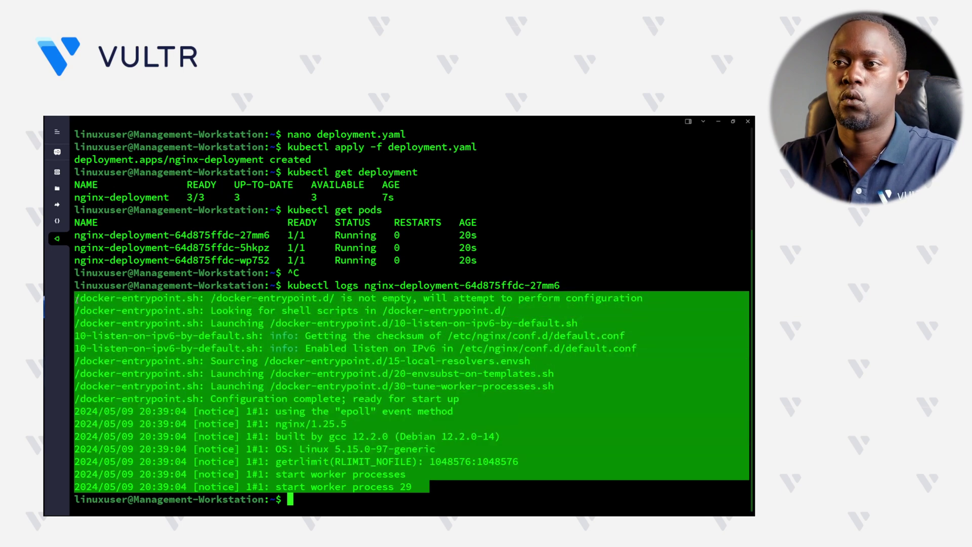
pyautogui.click(269, 358)
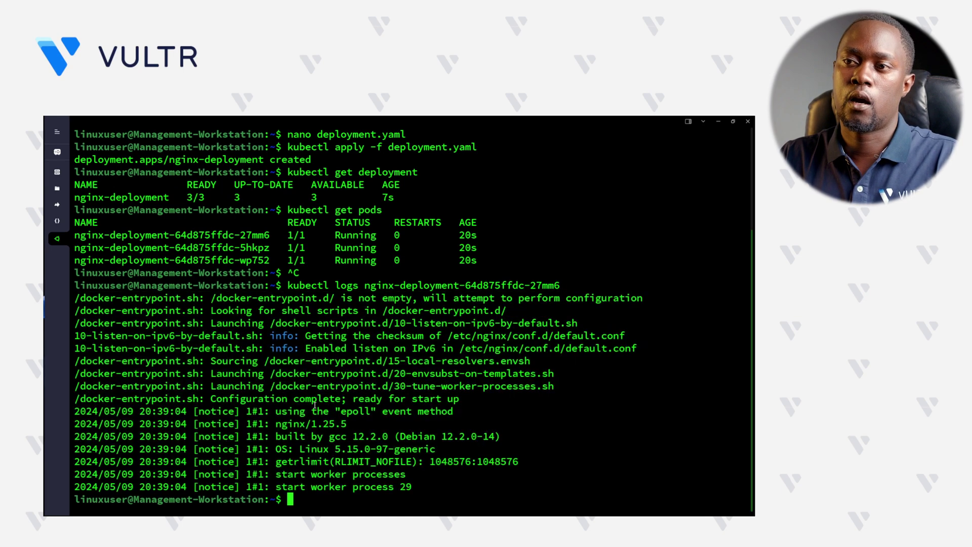